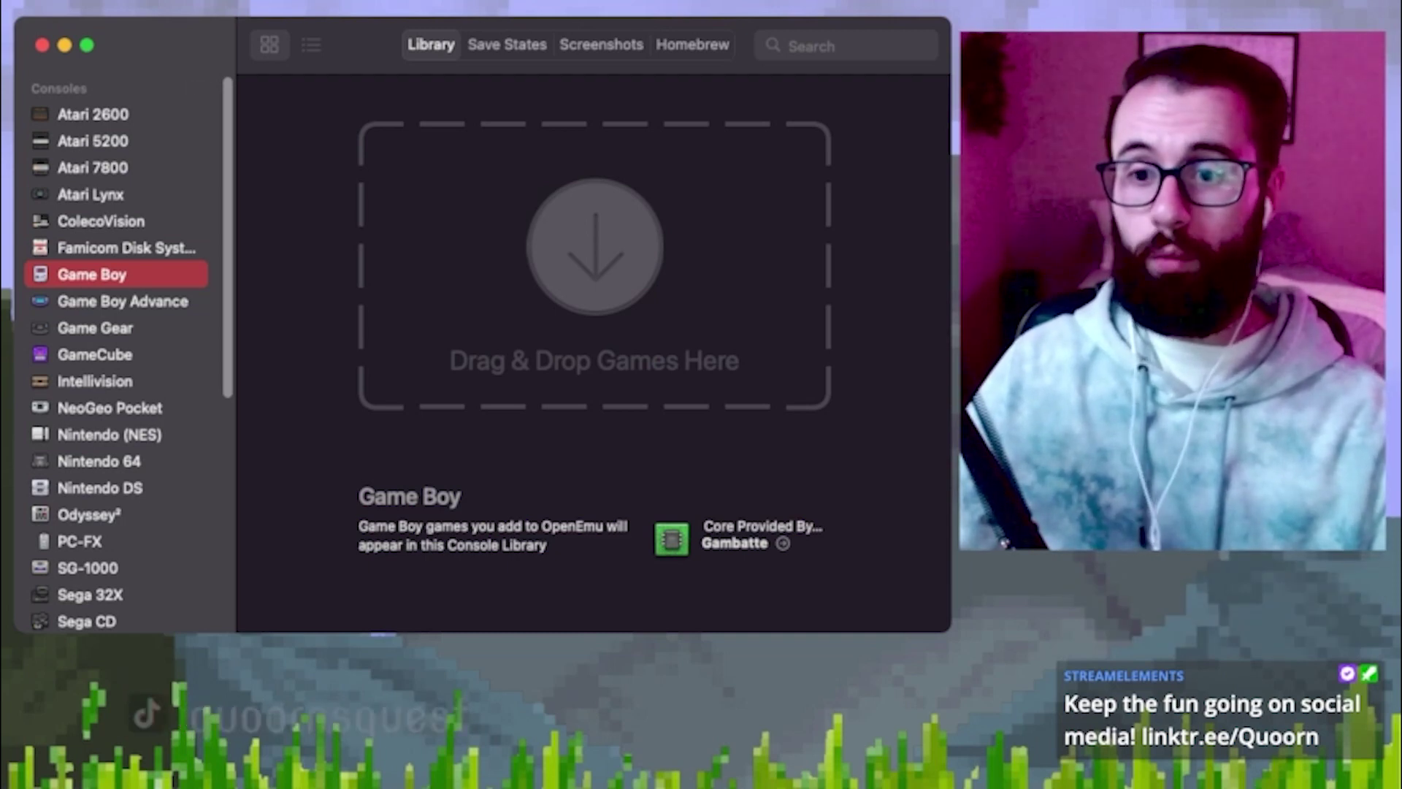
Step: Look through the console list and compare the Game Boy and Game Boy Advance libraries
key("super+Tab")
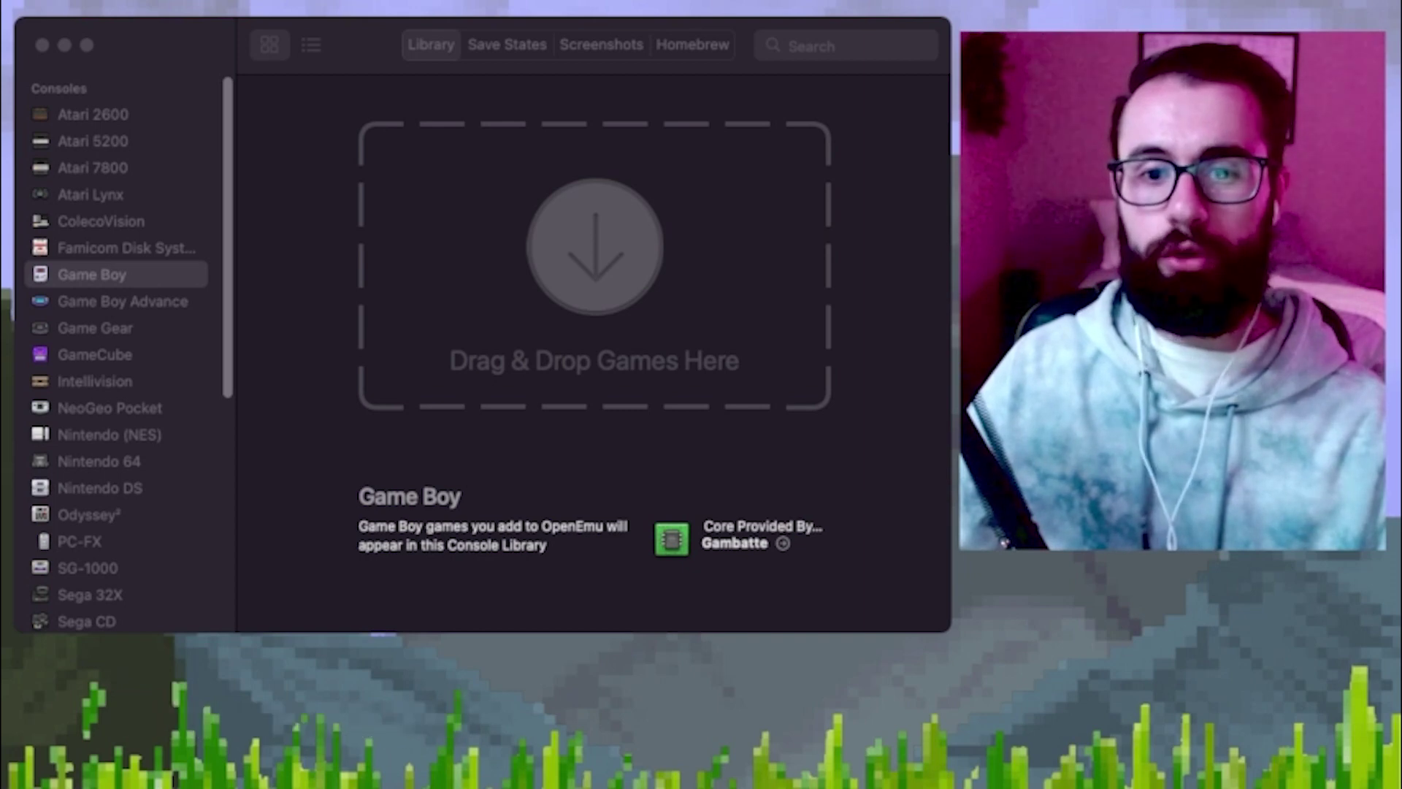
left_click(115, 275)
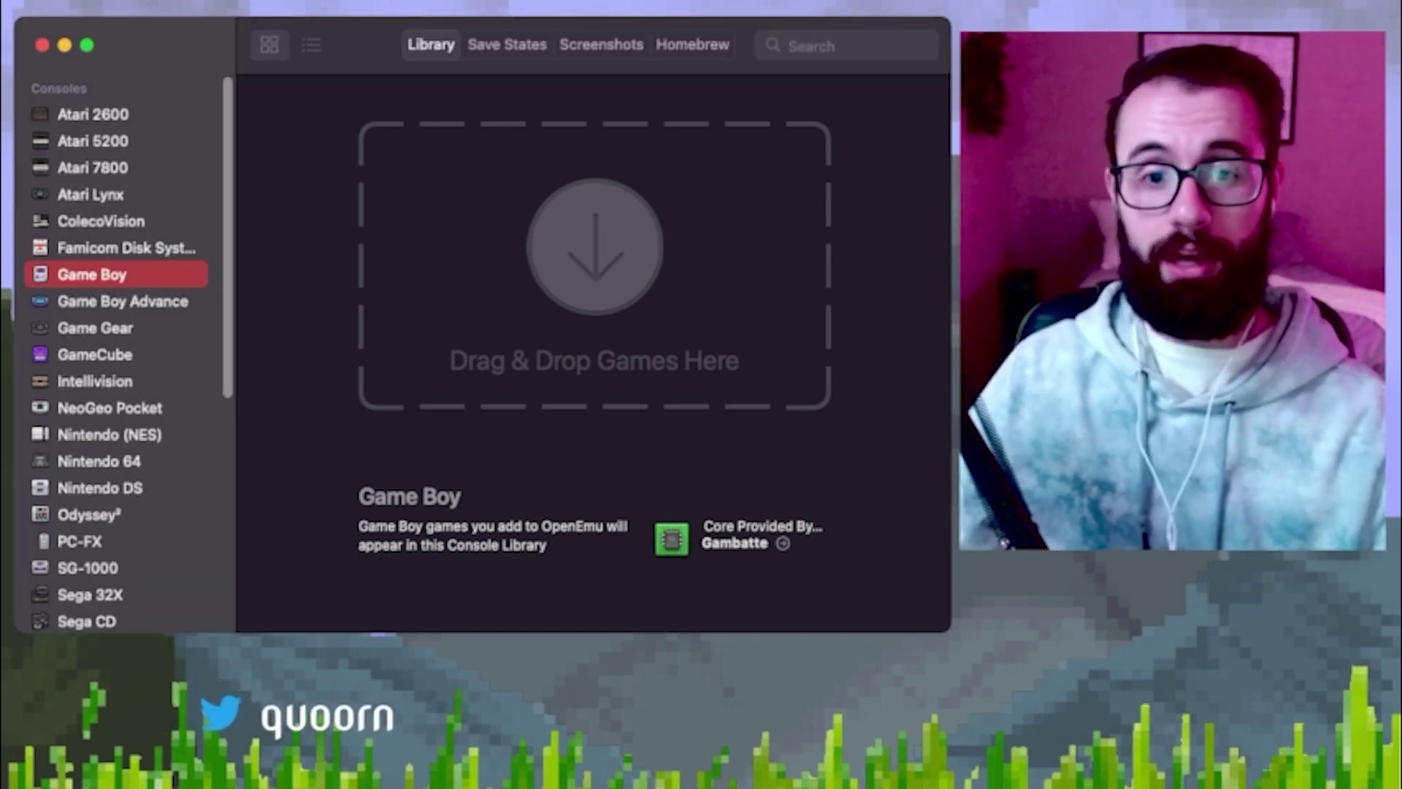
scroll(121, 350, "down", 5)
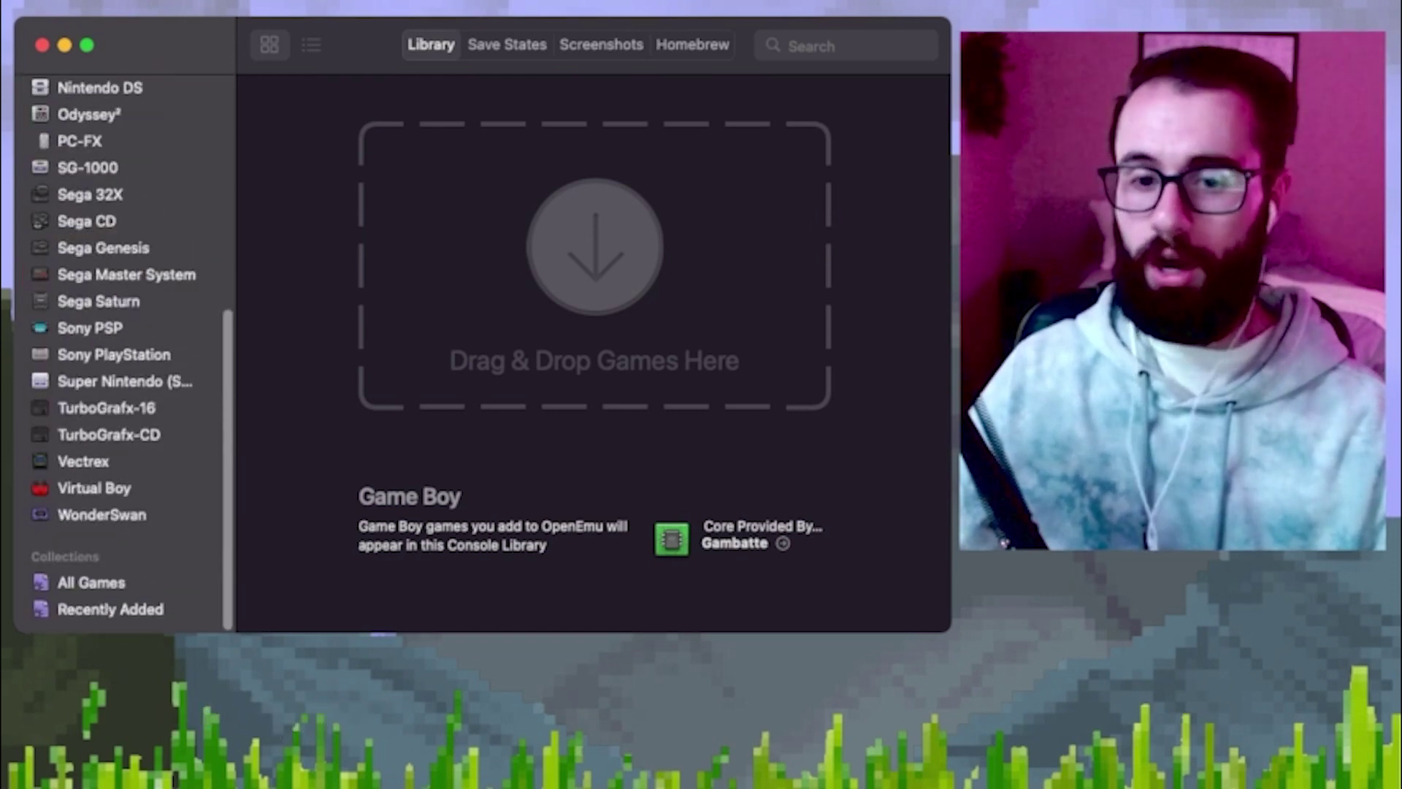
scroll(121, 351, "up", 5)
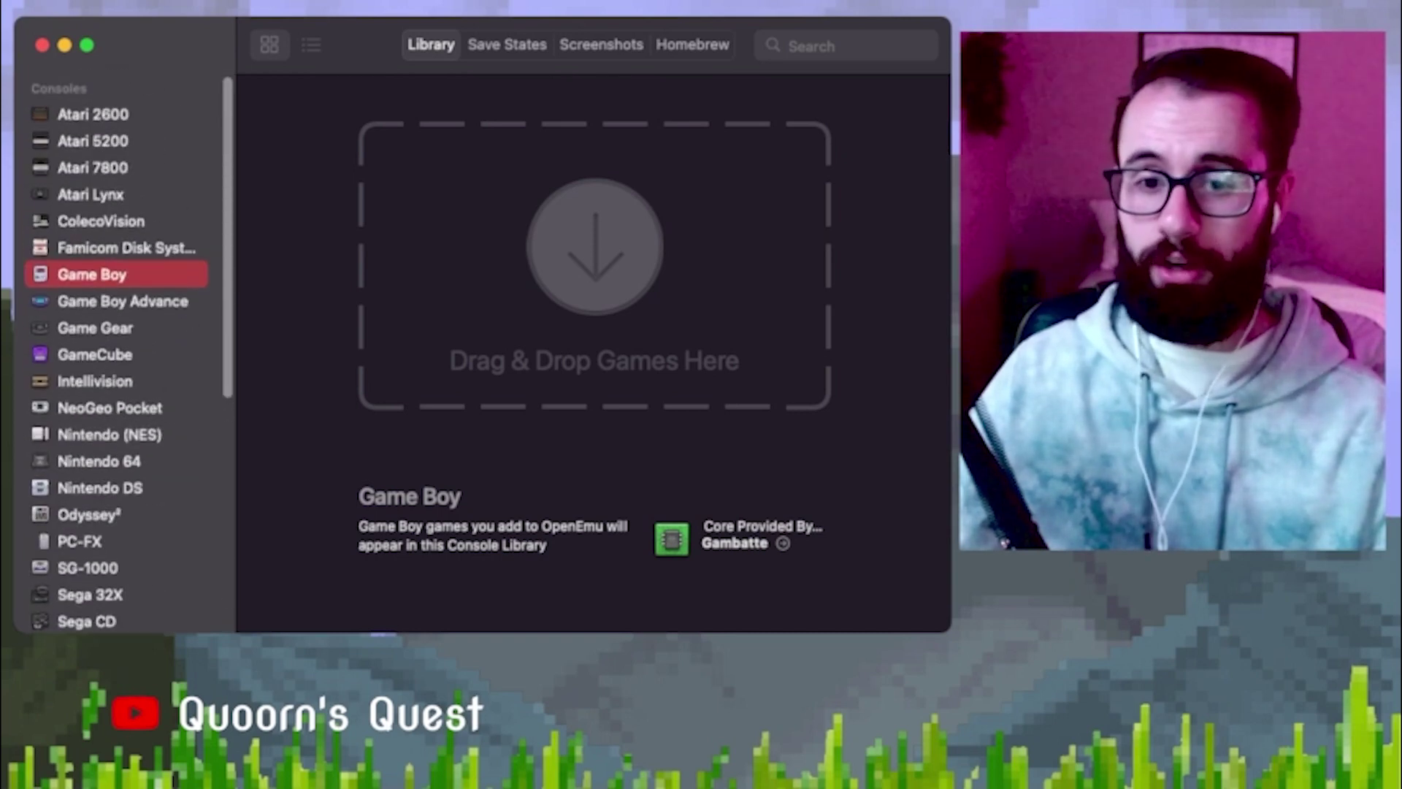
scroll(121, 350, "down", 10)
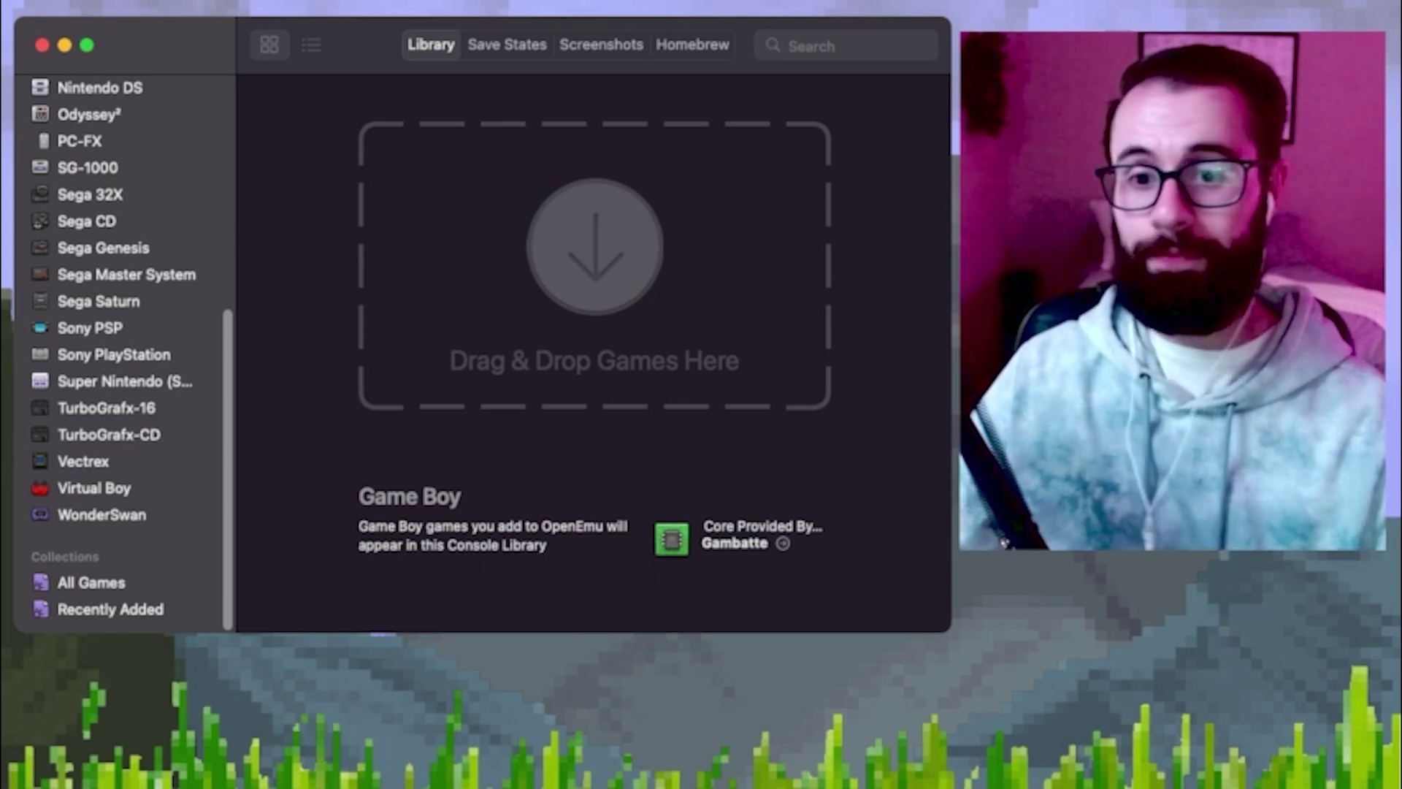
scroll(121, 351, "up", 5)
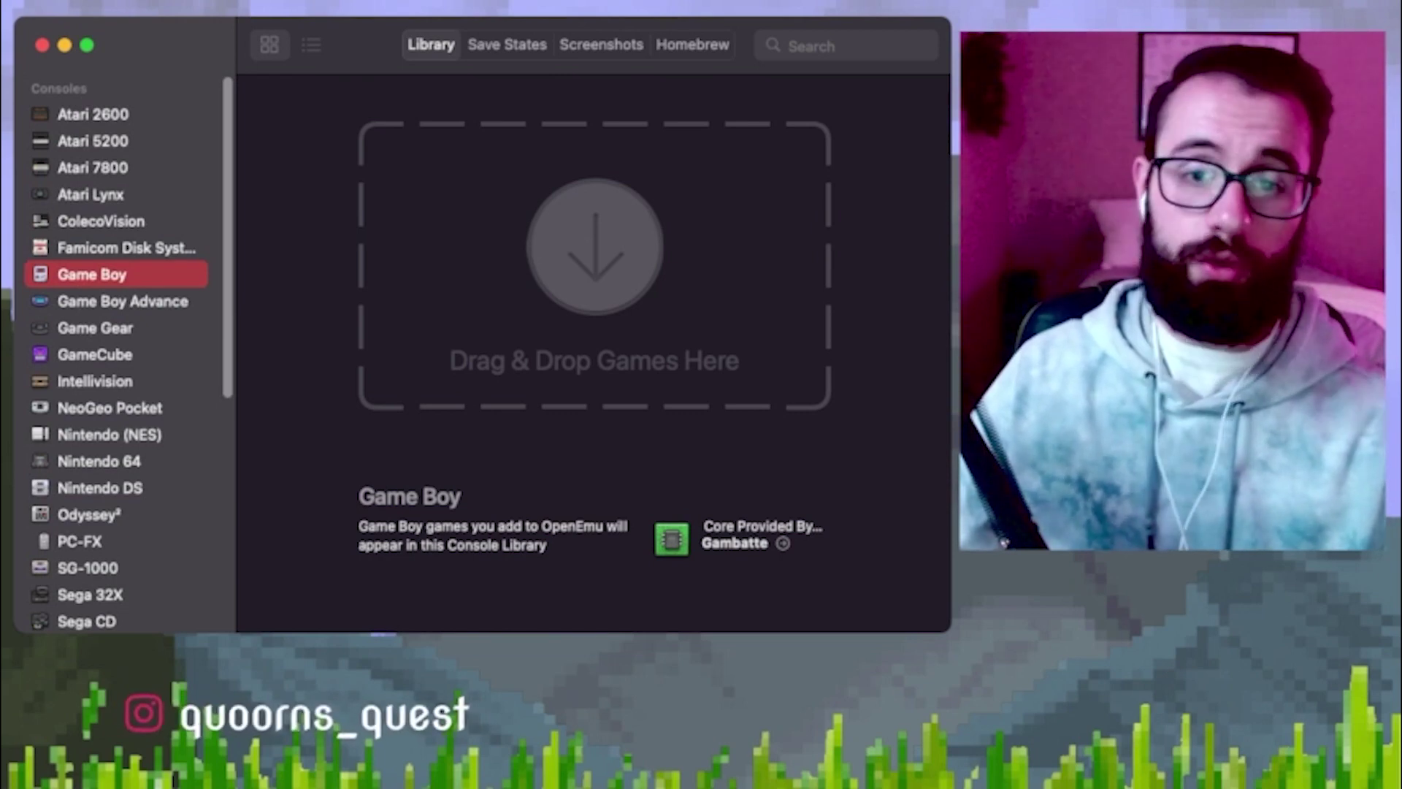
left_click(123, 301)
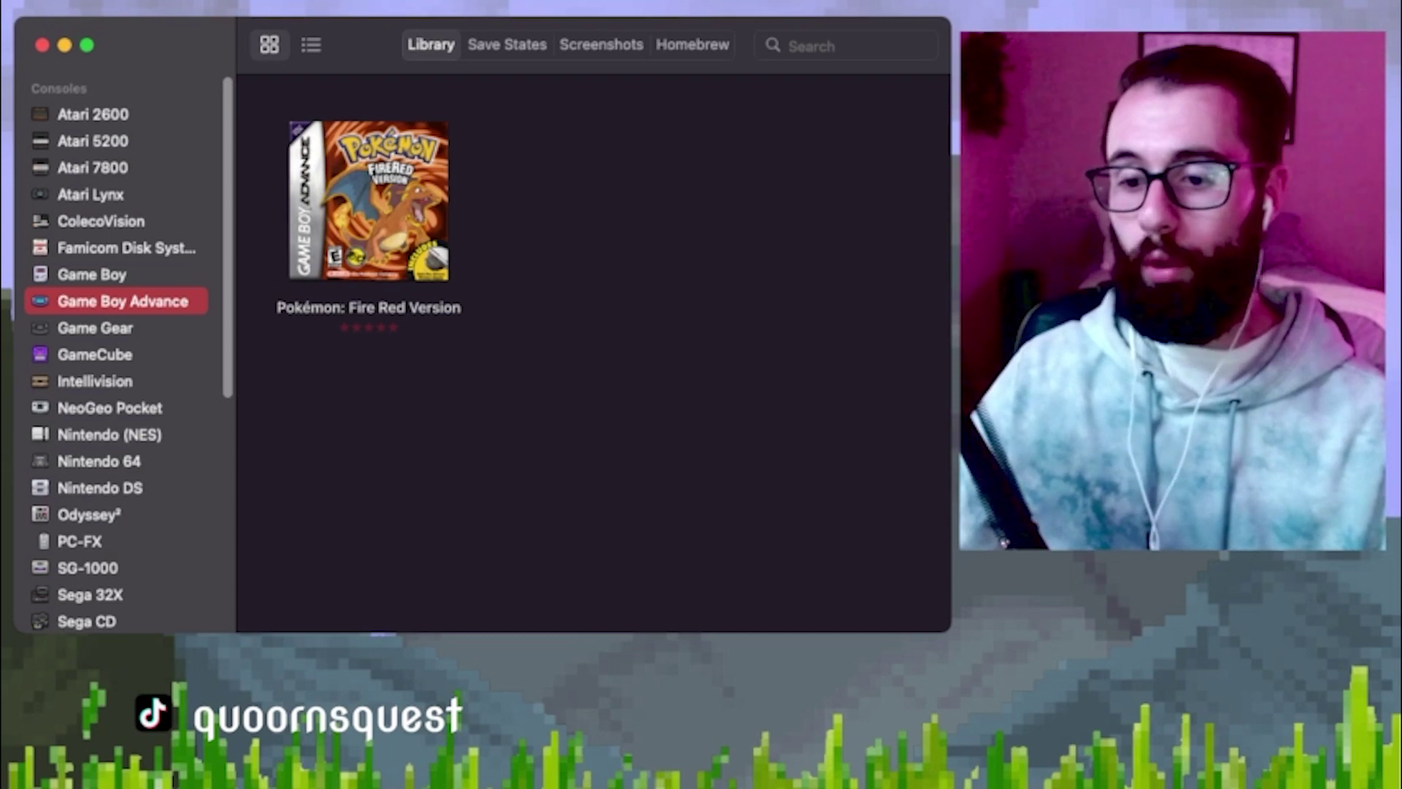
key("super+Tab")
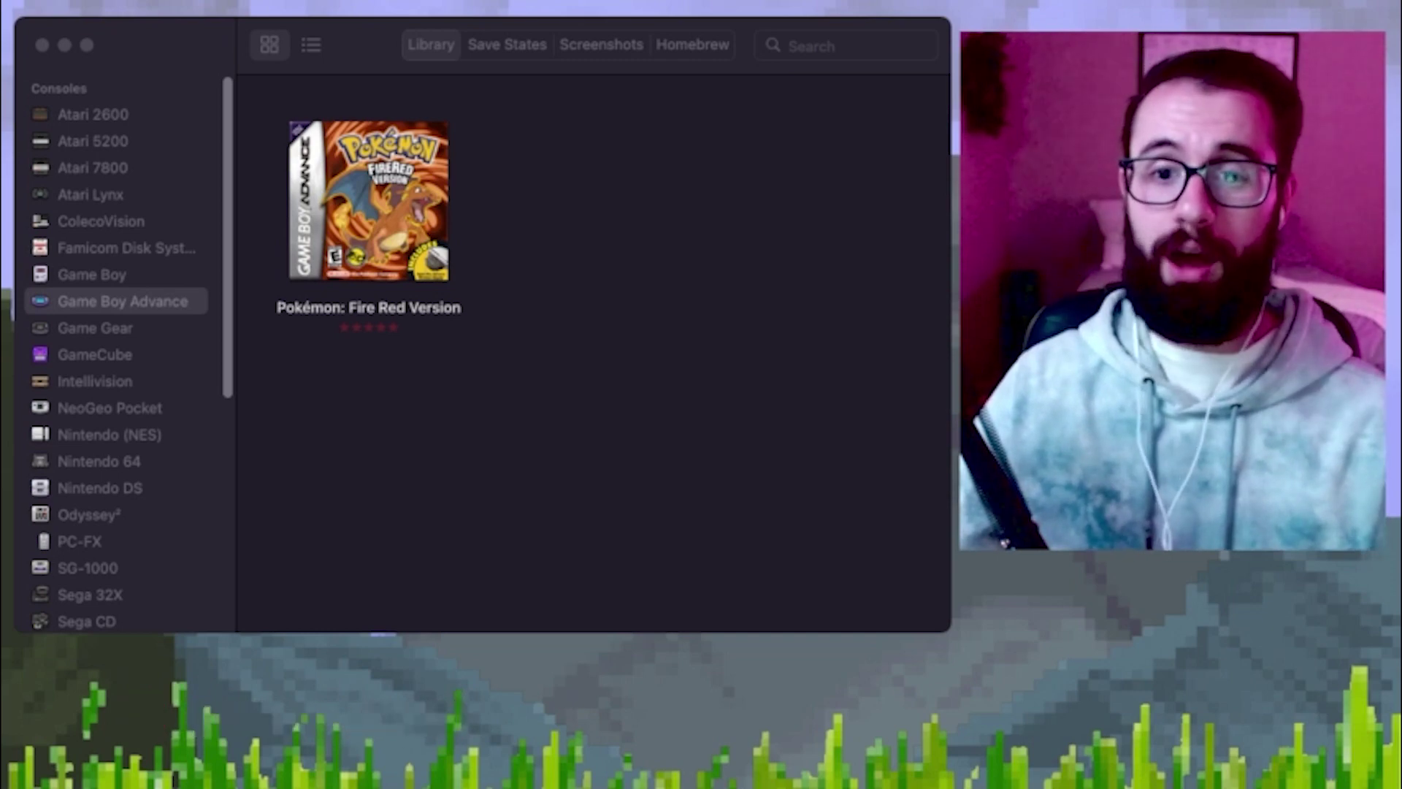
key("super+Tab")
left_click(92, 274)
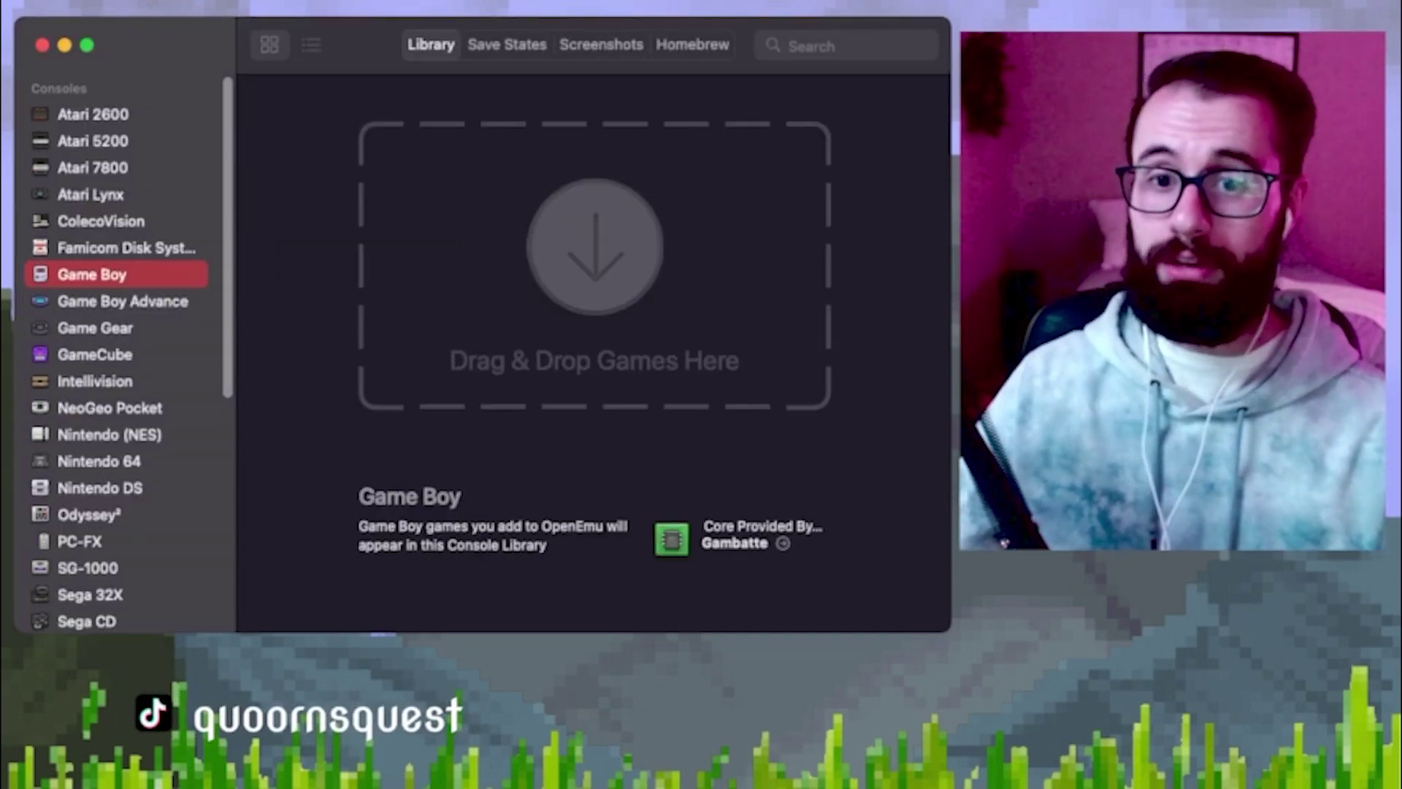
left_click(123, 301)
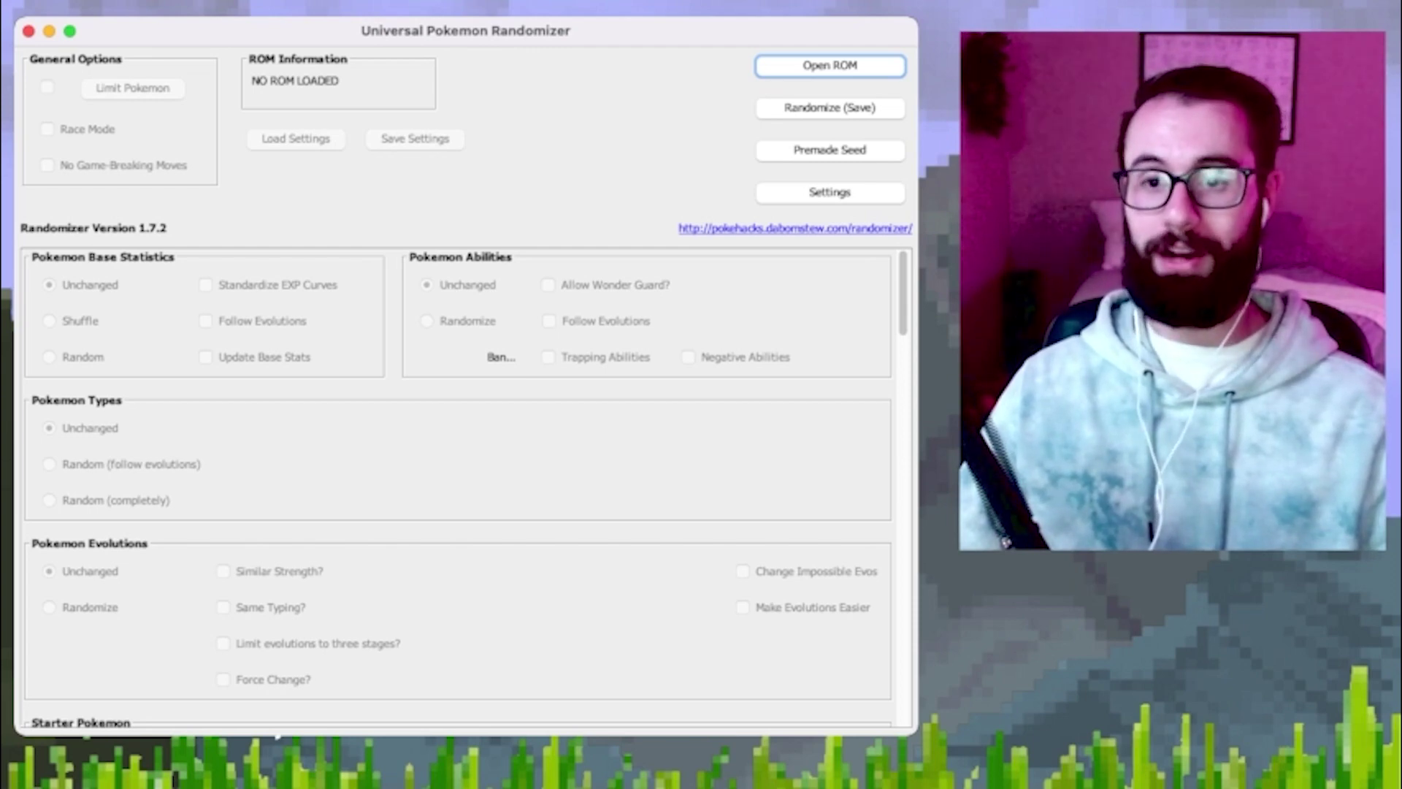
Step: Look over the randomizer's option sections from Pokemon Base Statistics through Misc. Tweaks
scroll(458, 486, "down", 10)
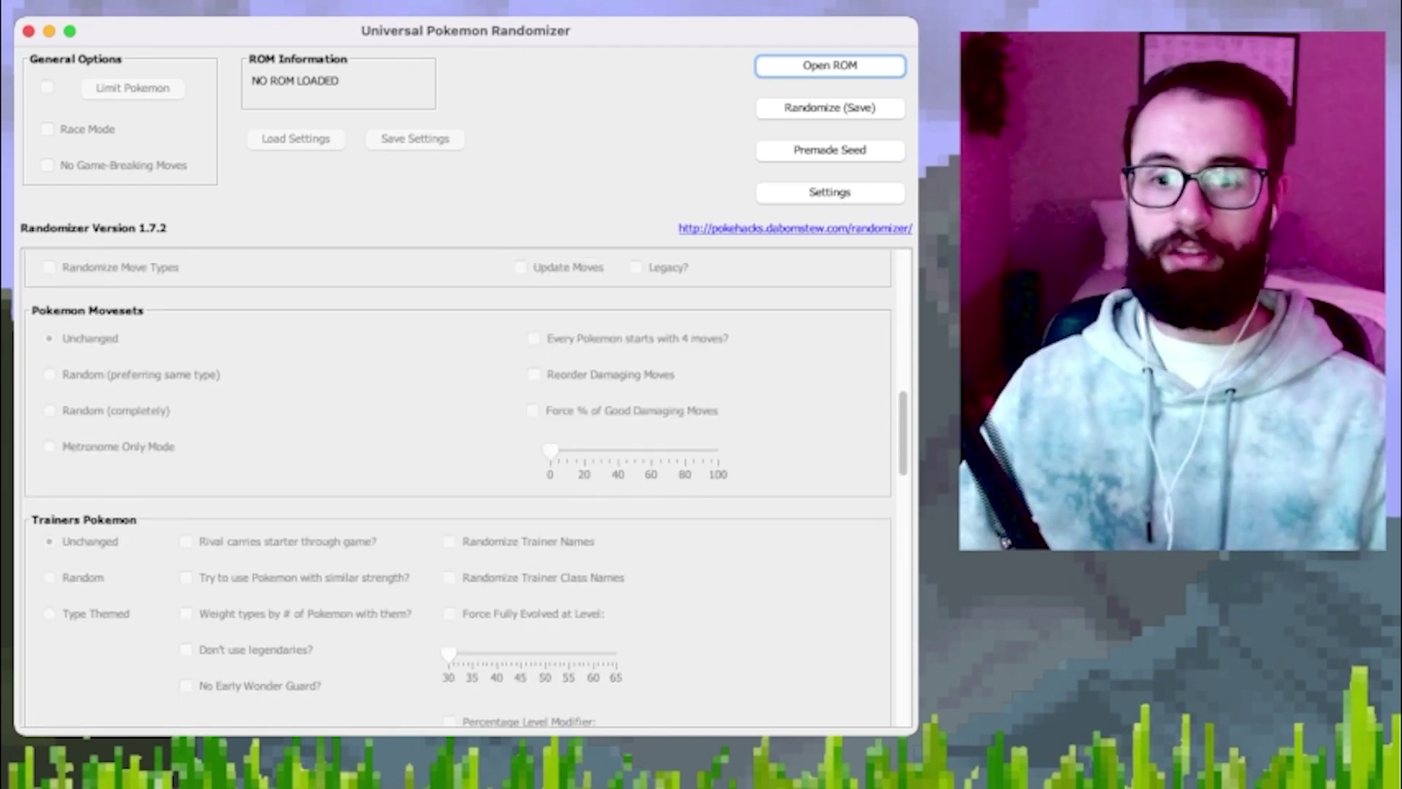
scroll(458, 486, "down", 15)
scroll(457, 486, "down", 5)
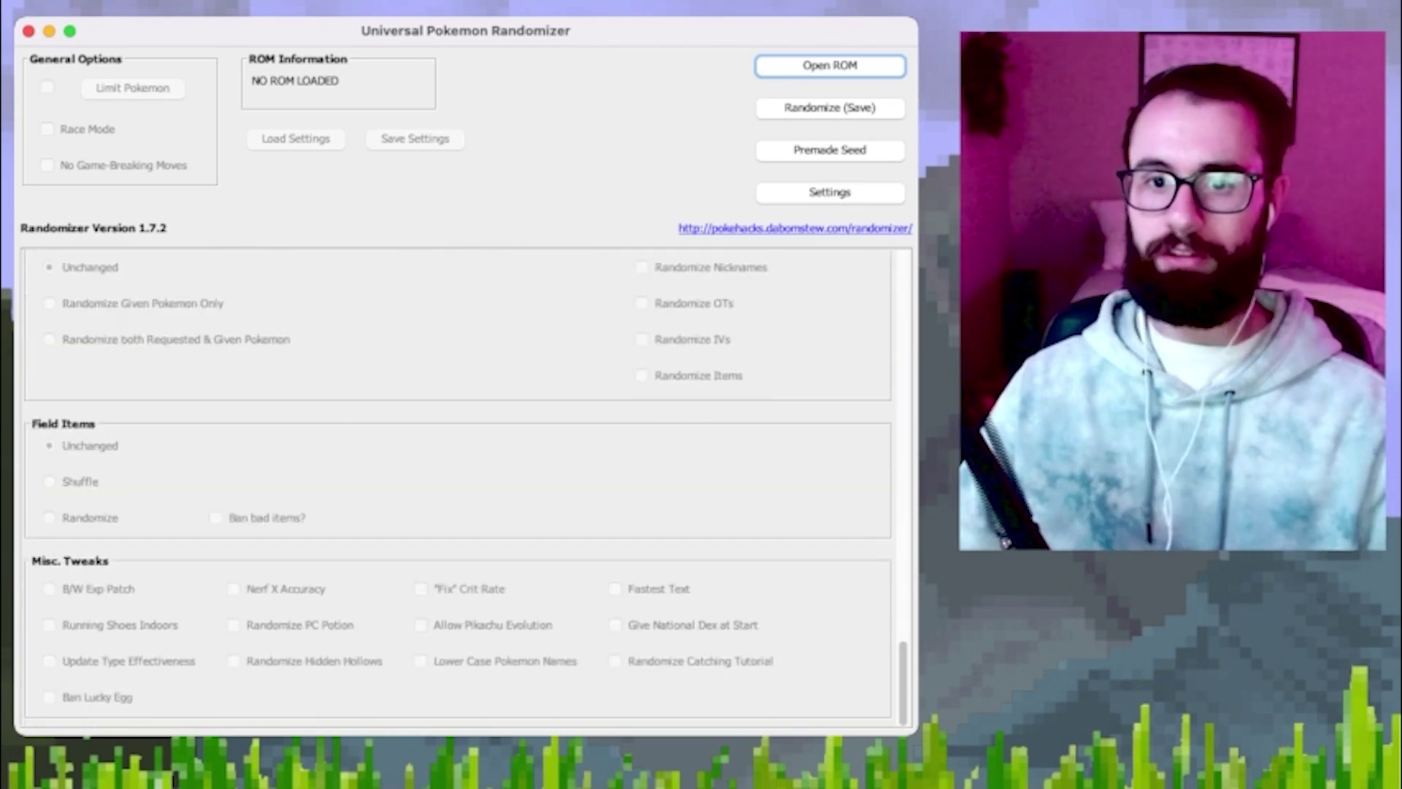
scroll(458, 486, "up", 15)
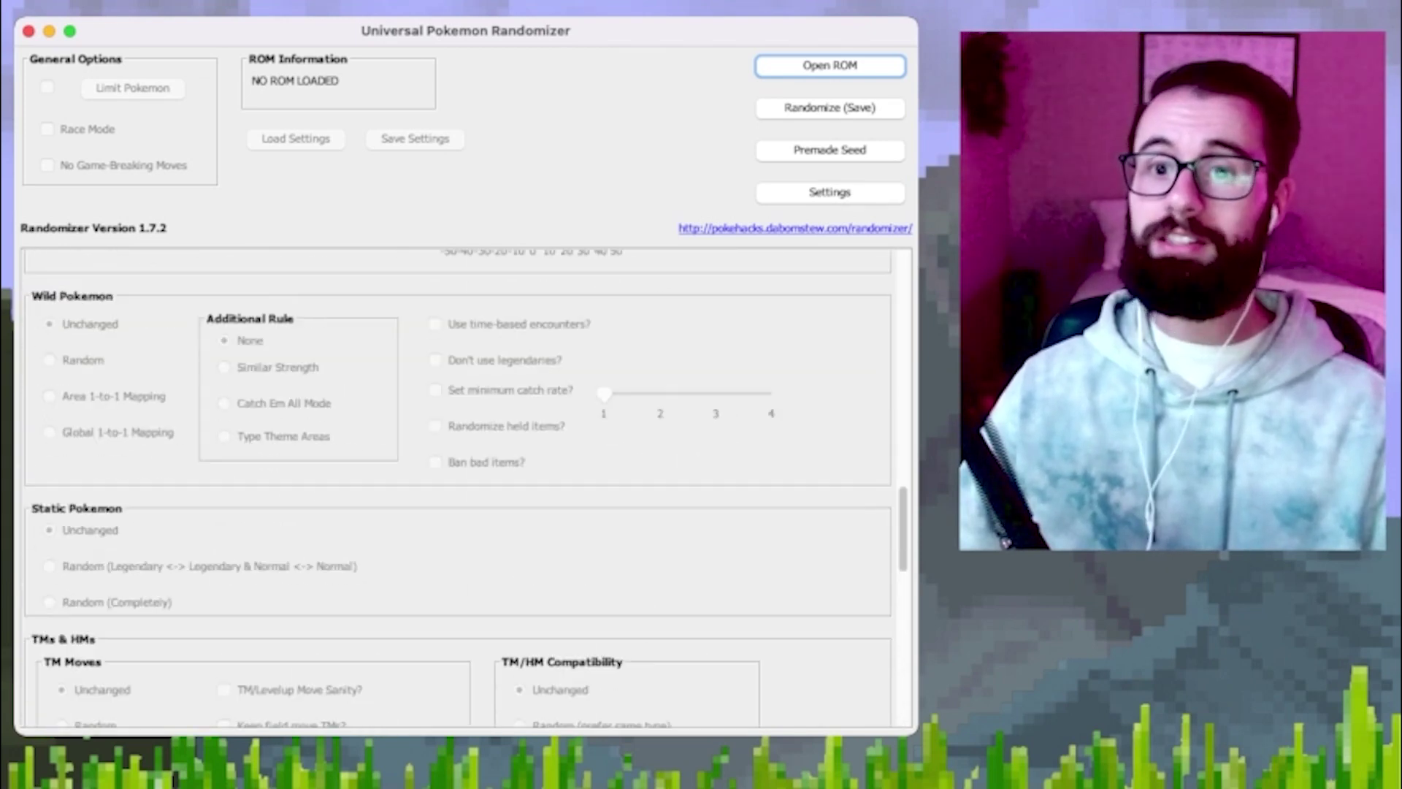
scroll(458, 485, "up", 10)
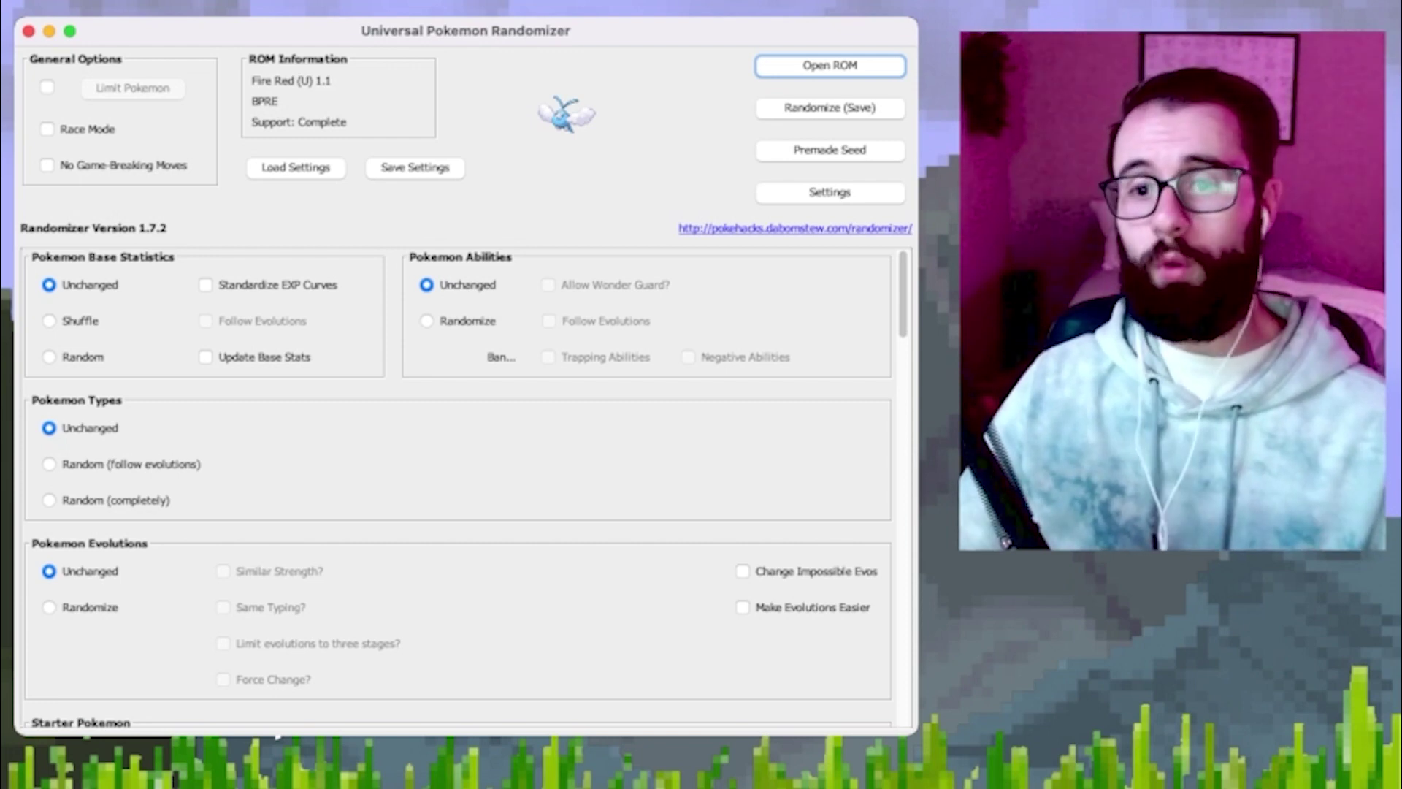
Step: Randomize the Pokemon abilities, allowing Wonder Guard and banning trapping abilities
left_click(426, 320)
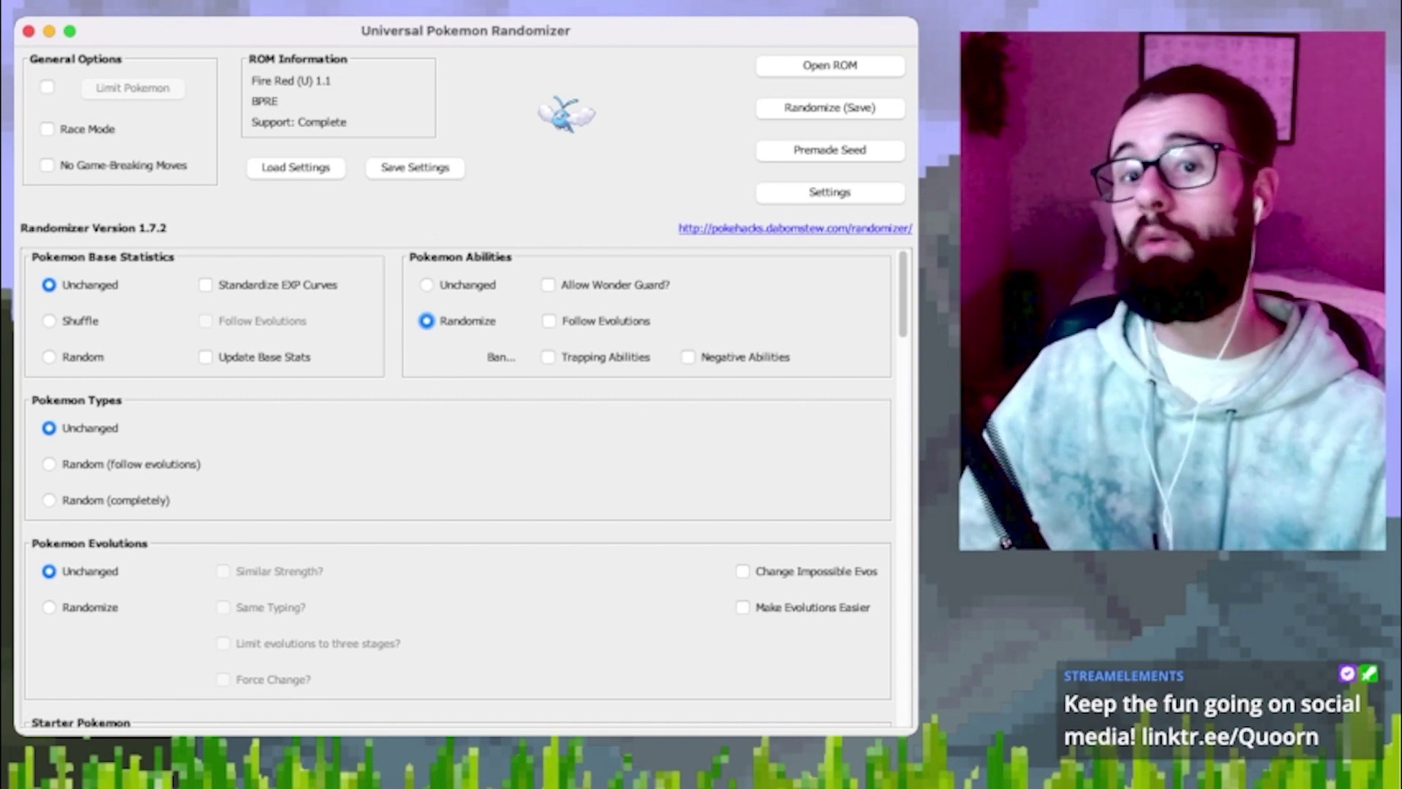
left_click(549, 285)
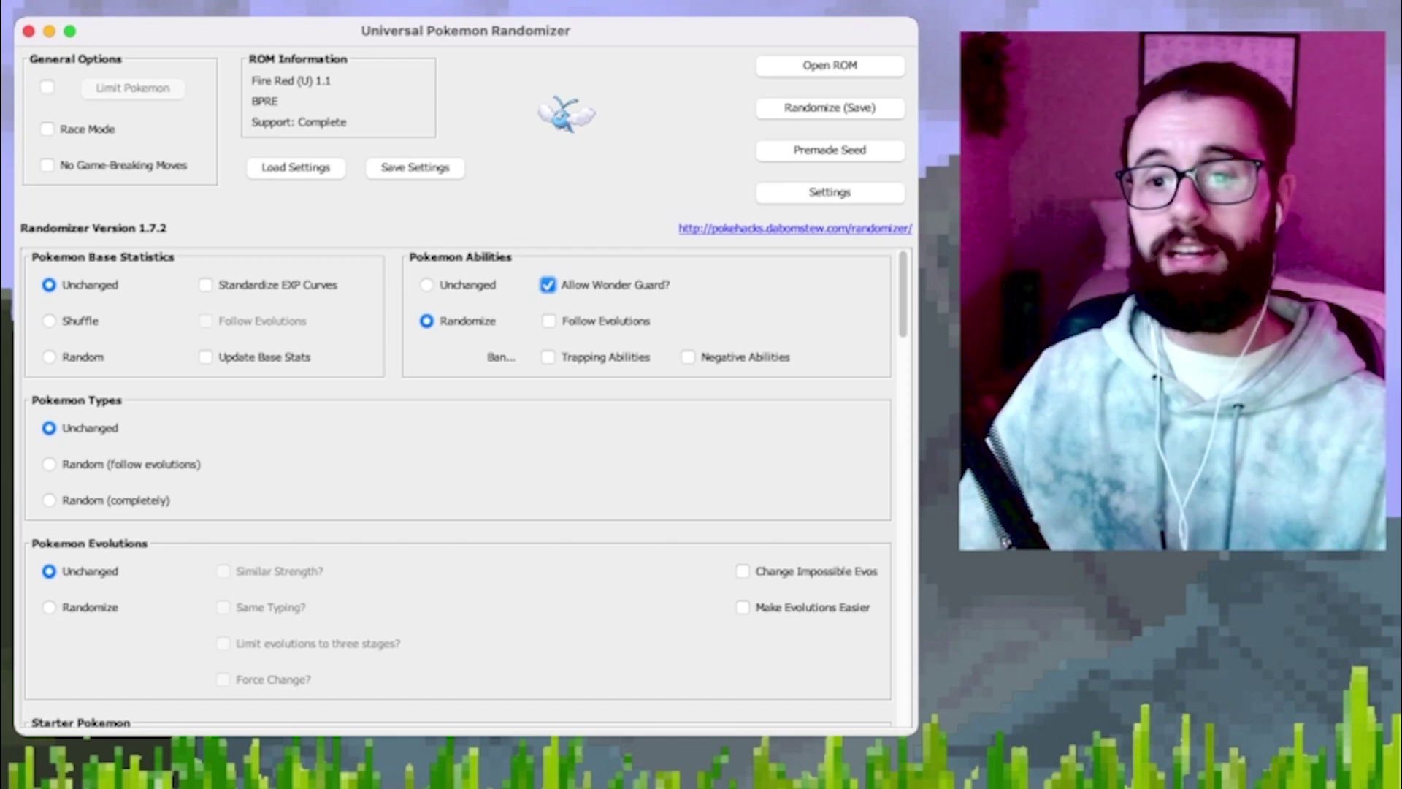
left_click(547, 357)
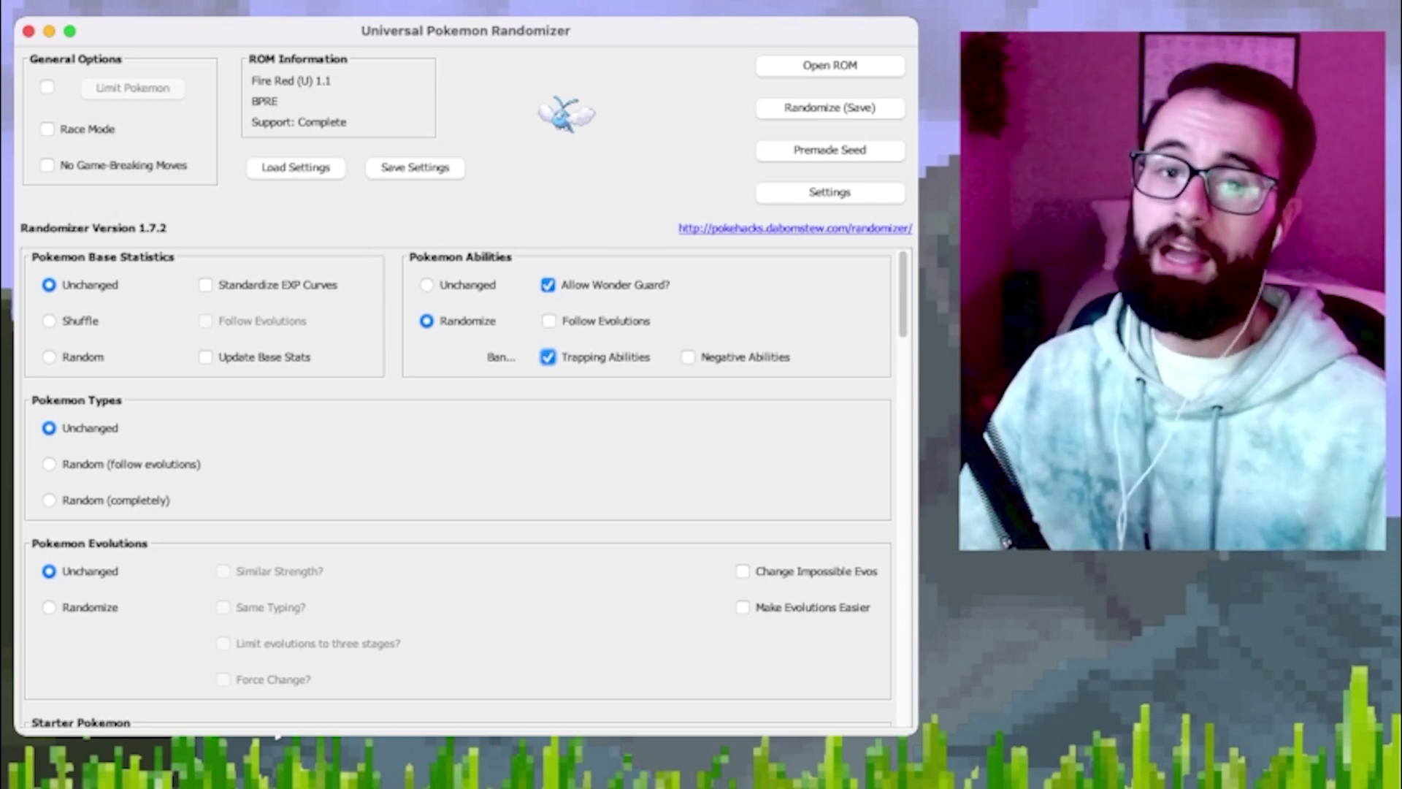
Step: Set the Pokemon evolutions to Randomize
scroll(458, 482, "down", 2)
scroll(458, 482, "down", 3)
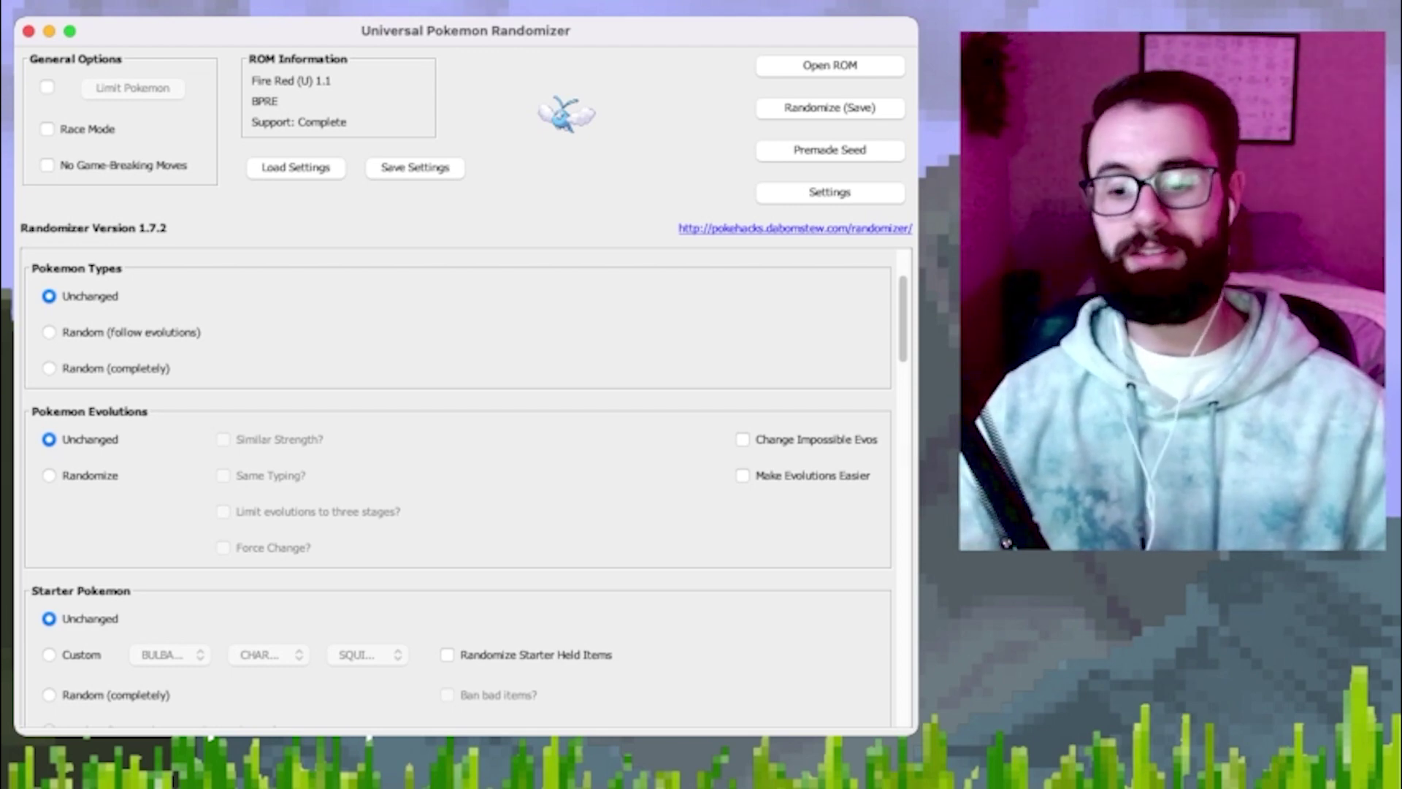
scroll(458, 486, "down", 4)
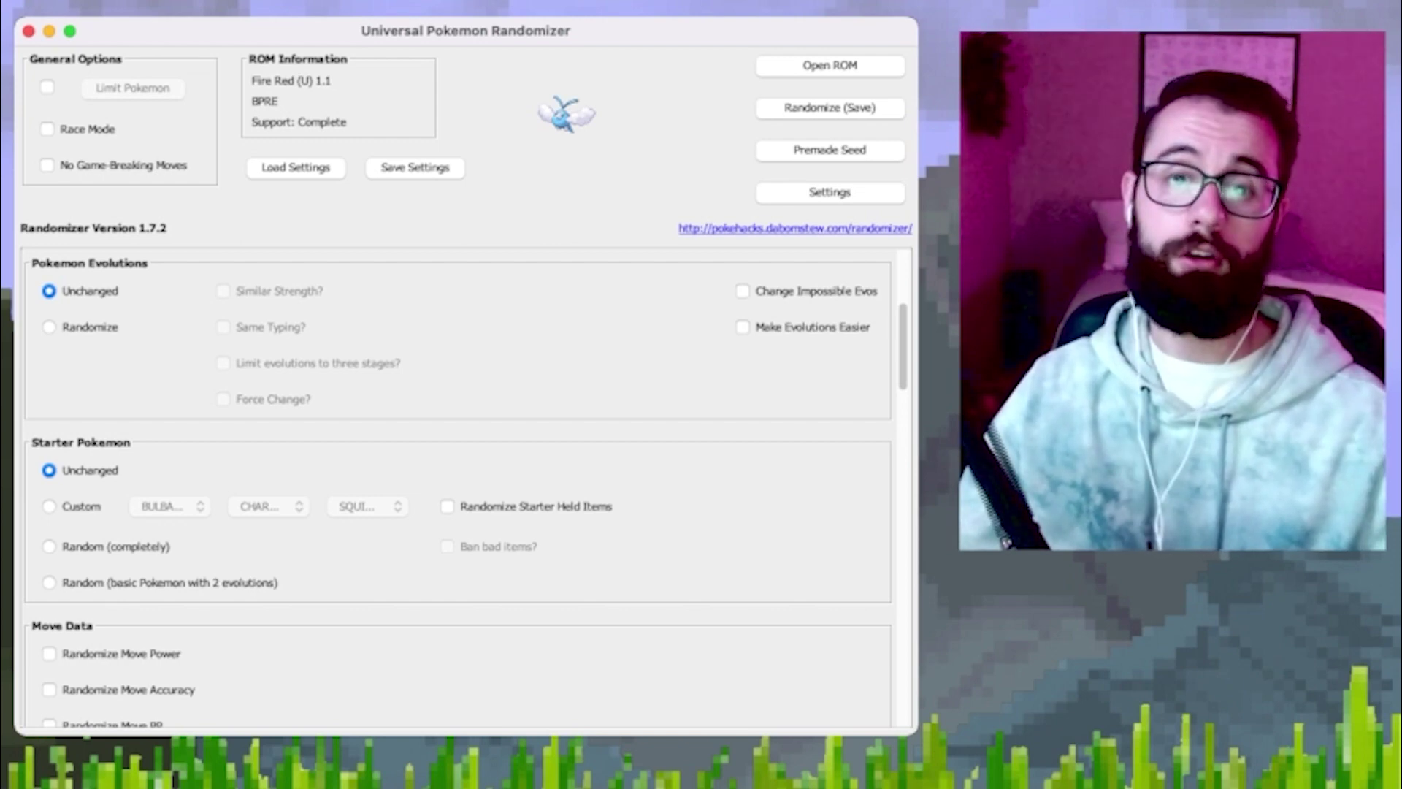
left_click(49, 327)
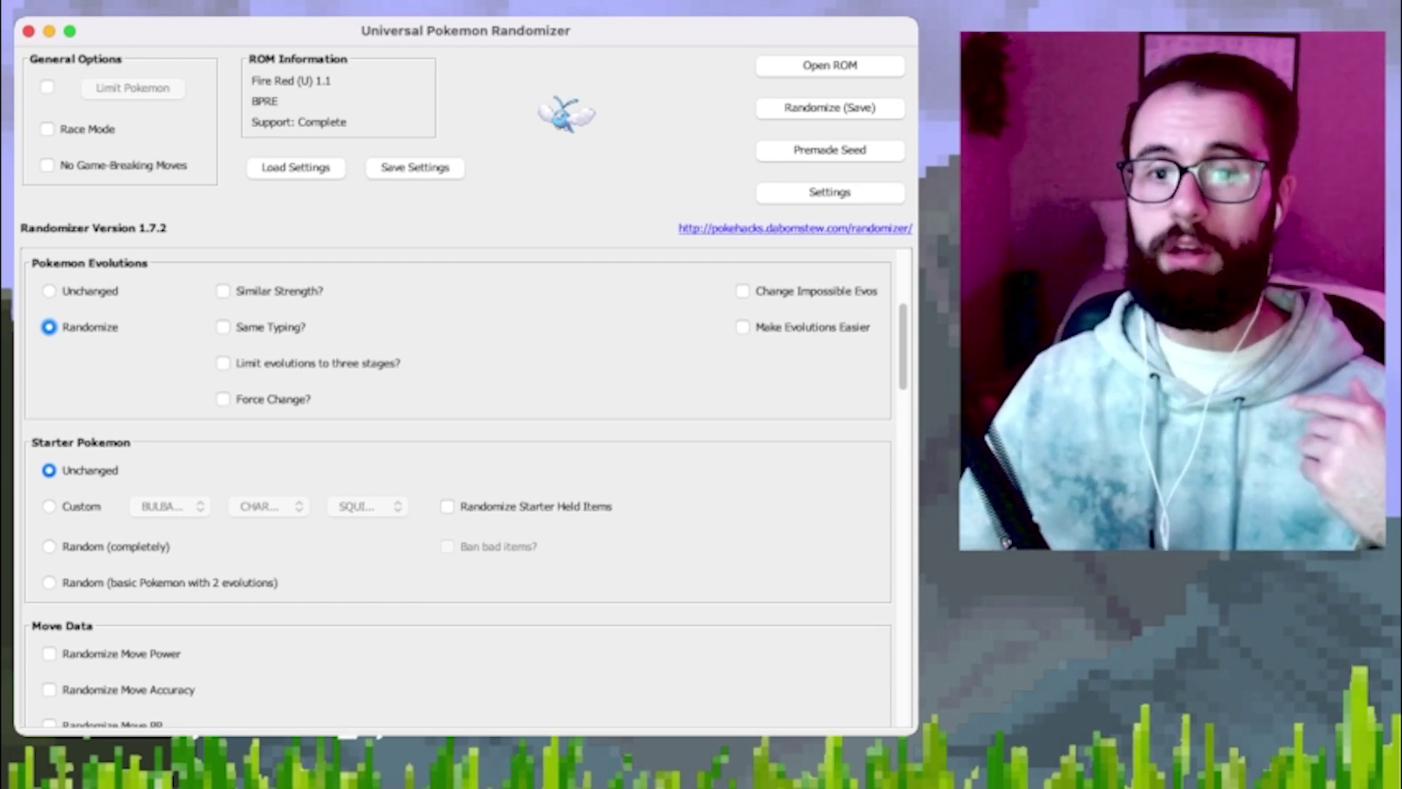
Step: Review the Pokemon Abilities, Types and Evolutions options and continue down to the Starter Pokemon section
scroll(458, 497, "up", 3)
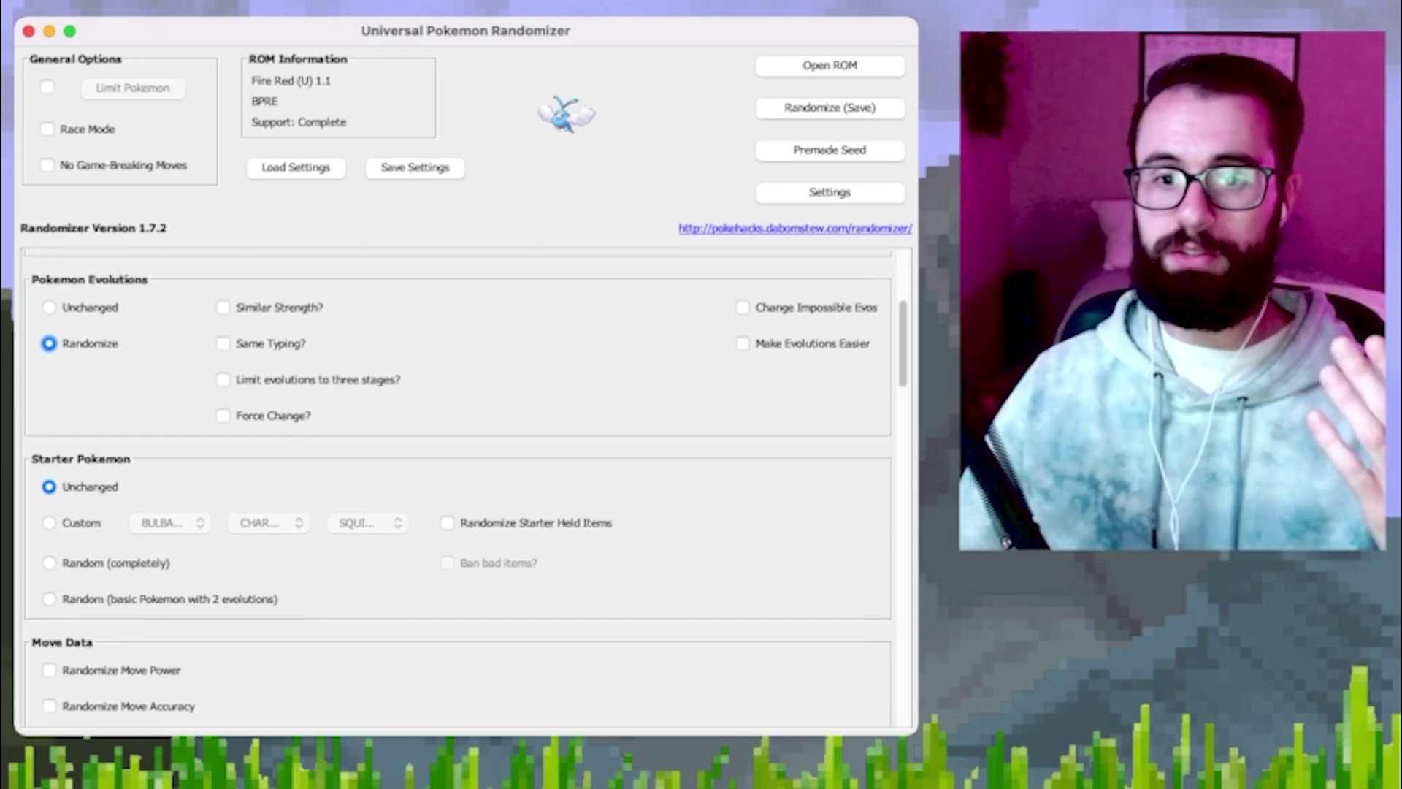
scroll(458, 497, "up", 1)
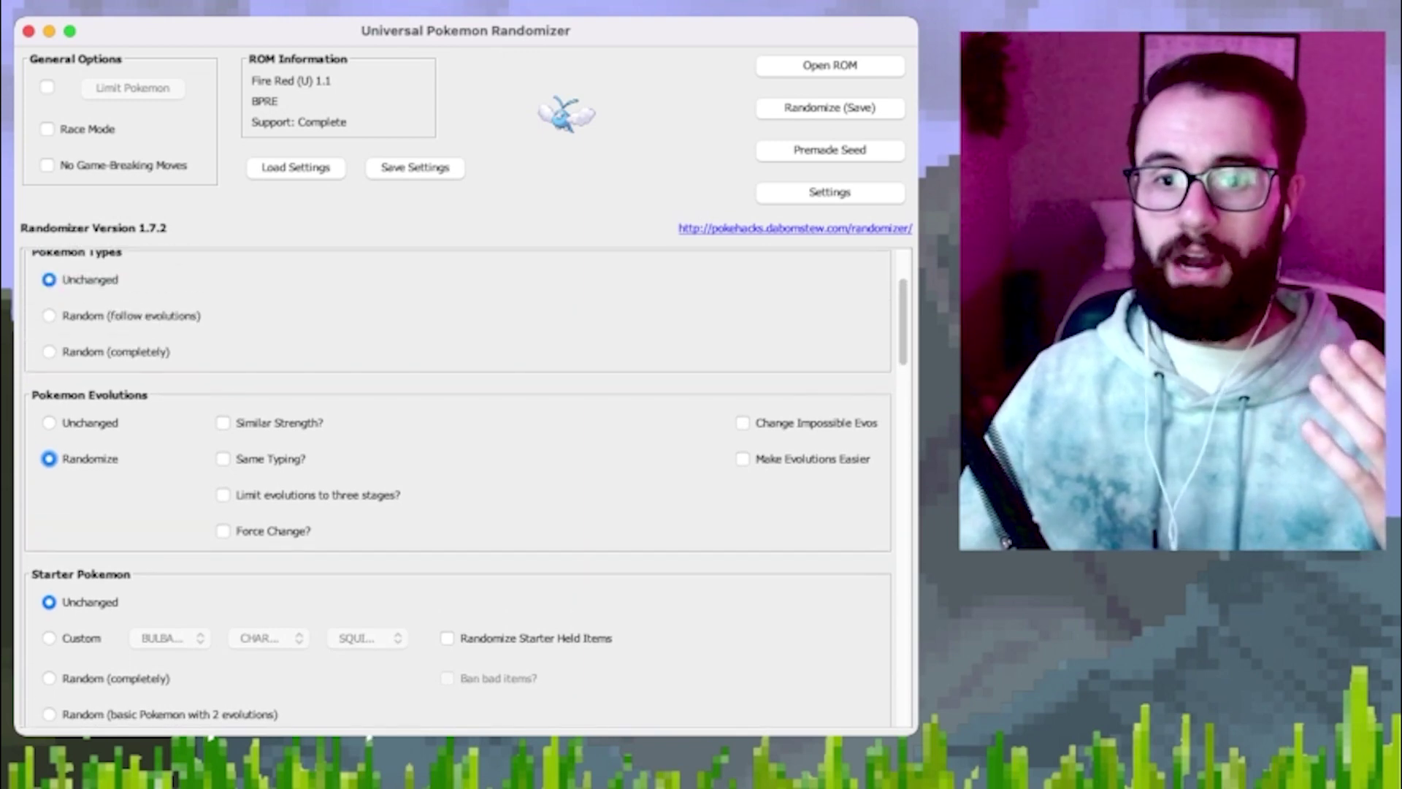
scroll(458, 485, "up", 1)
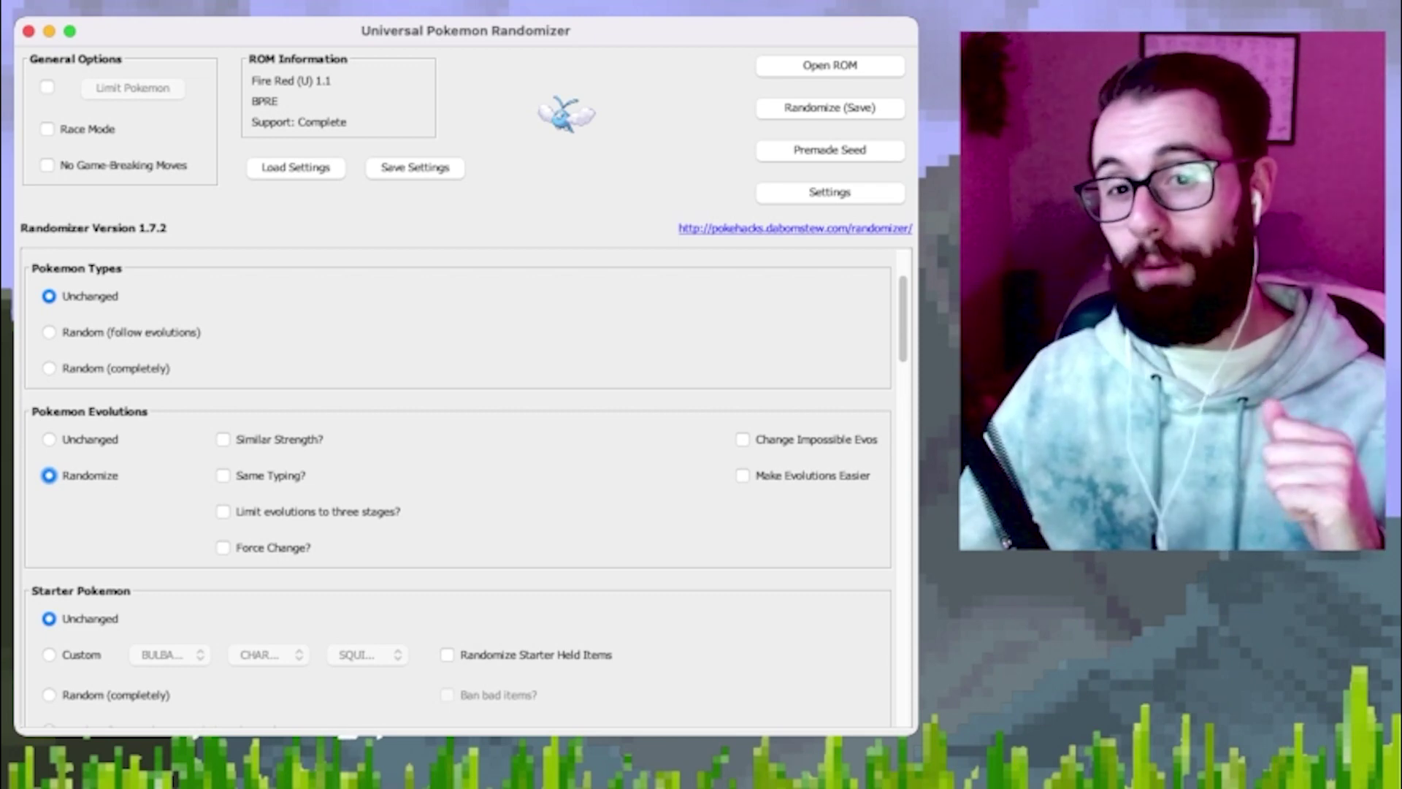
scroll(458, 486, "down", 3)
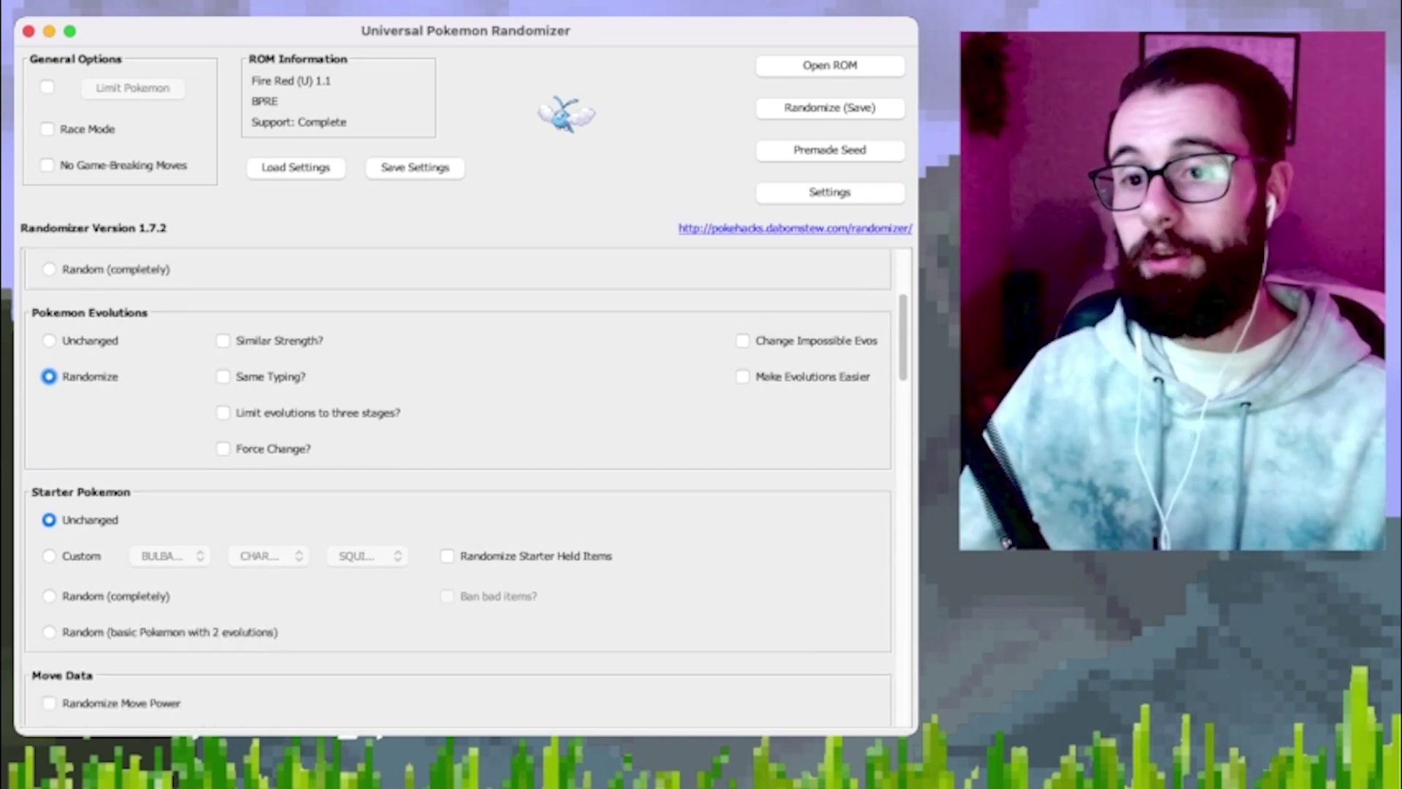
scroll(458, 486, "up", 6)
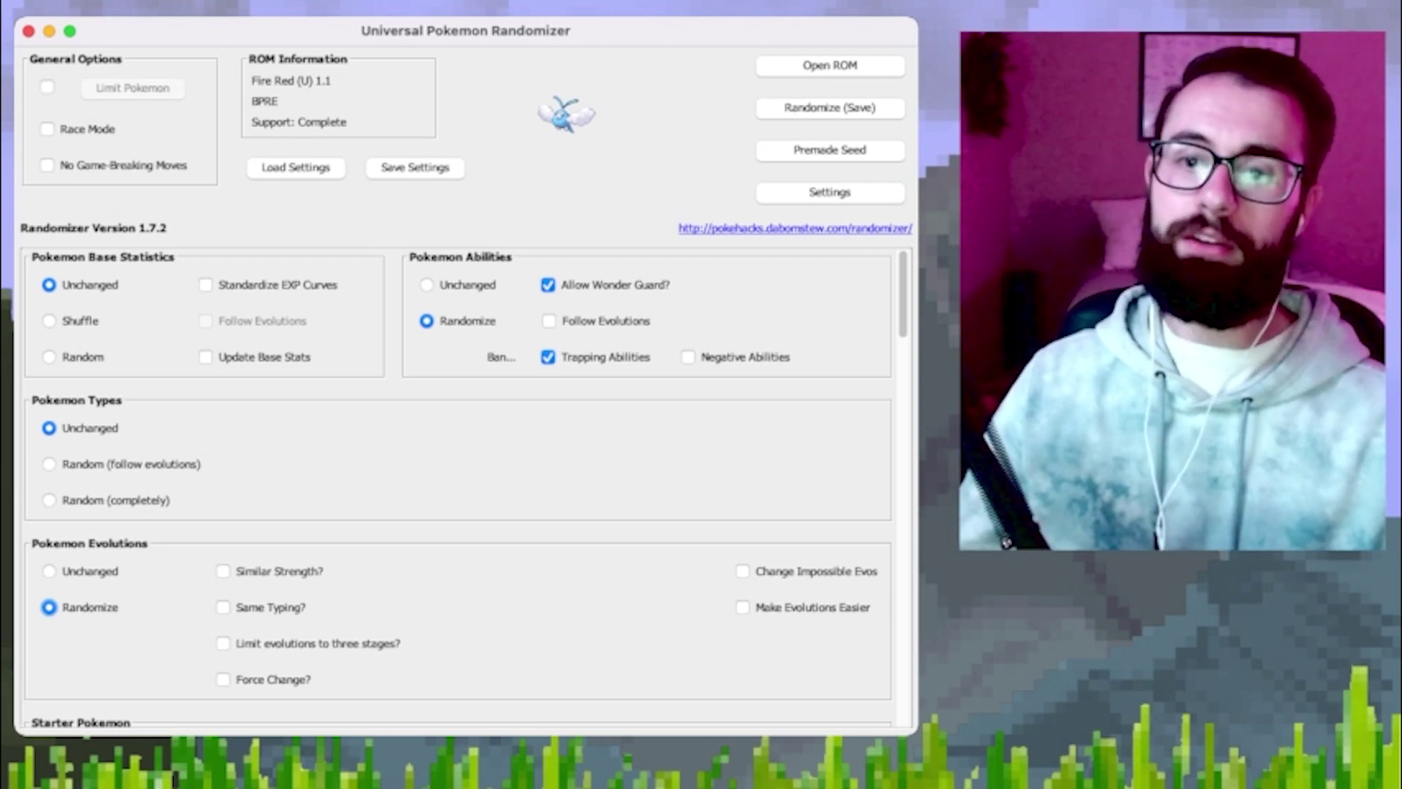
scroll(466, 487, "down", 1)
scroll(466, 488, "down", 6)
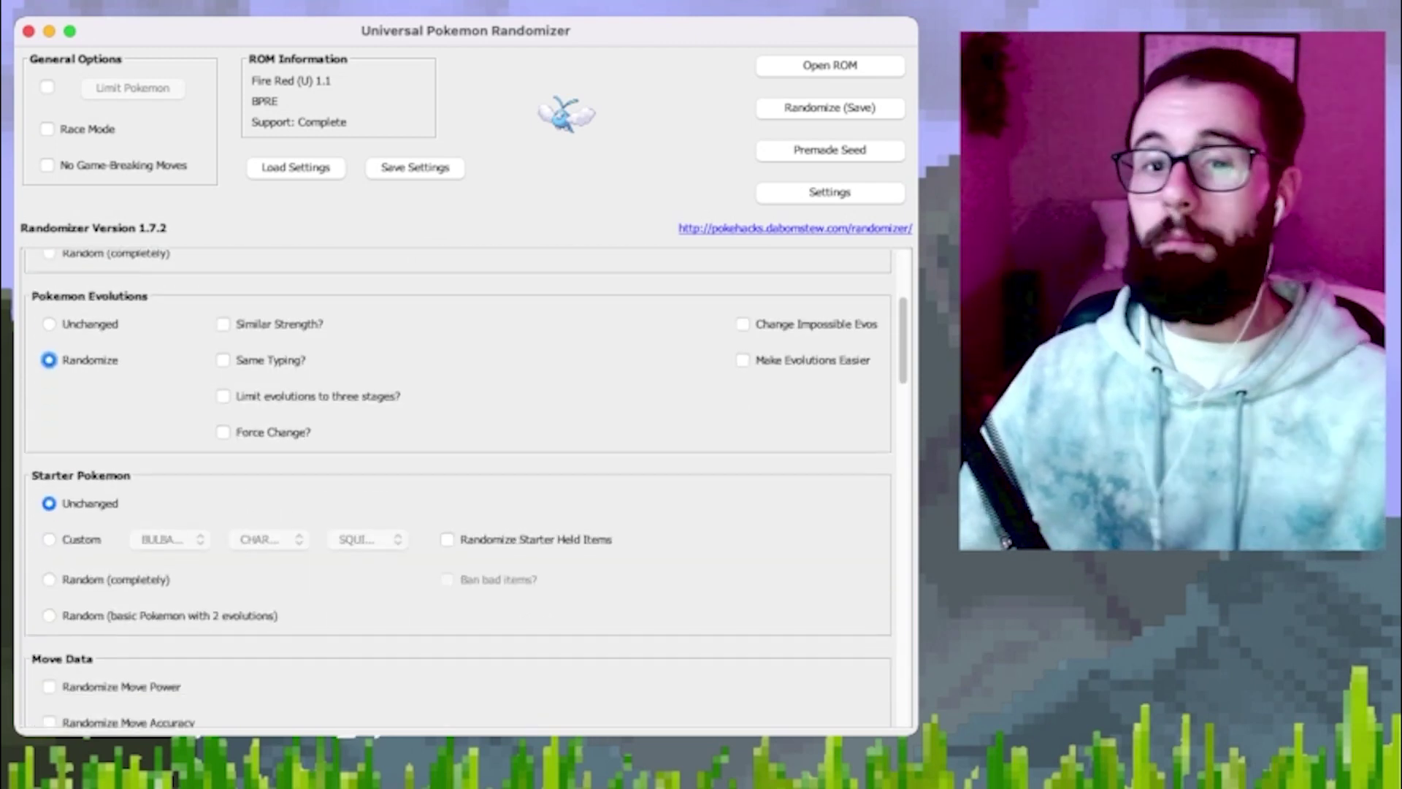
scroll(466, 489, "down", 1)
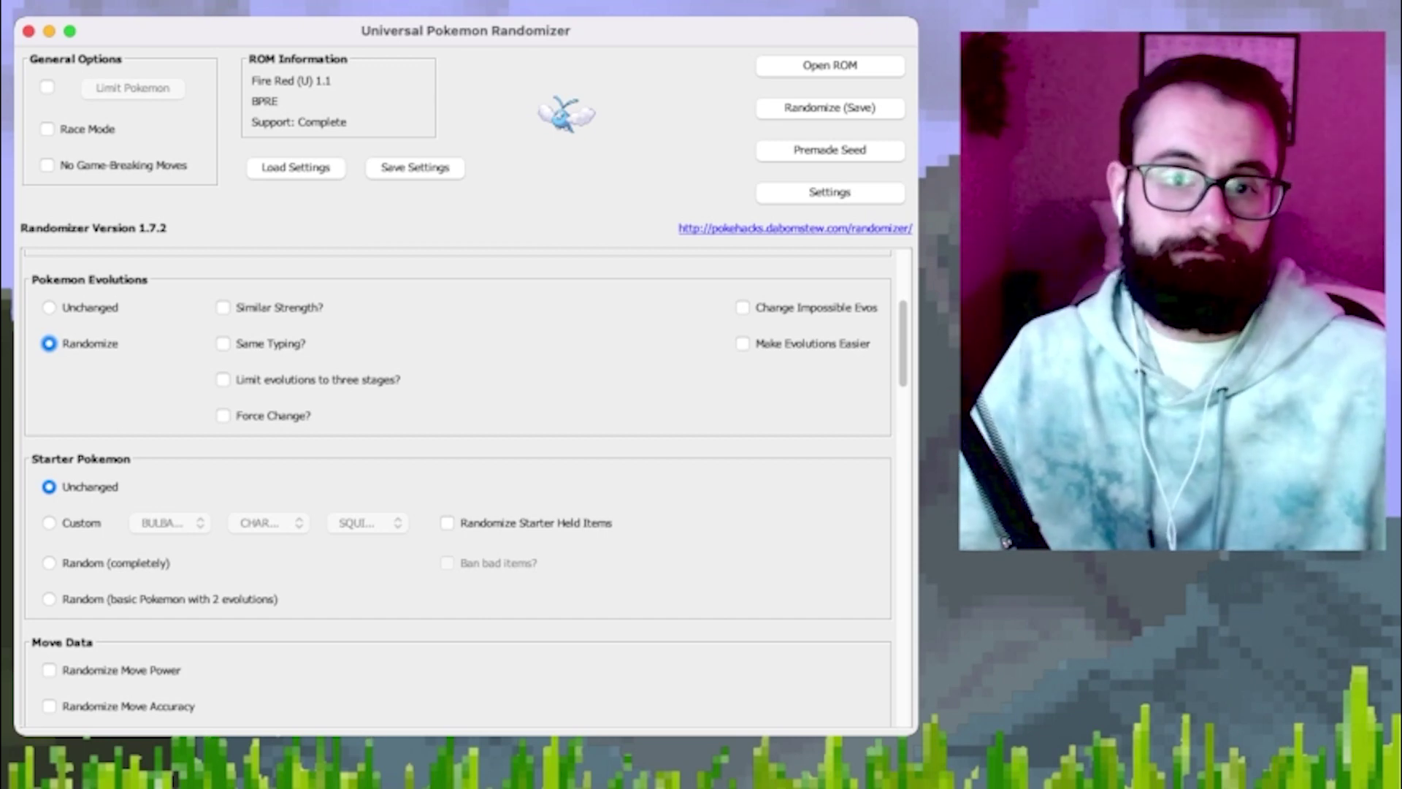
scroll(457, 488, "up", 1)
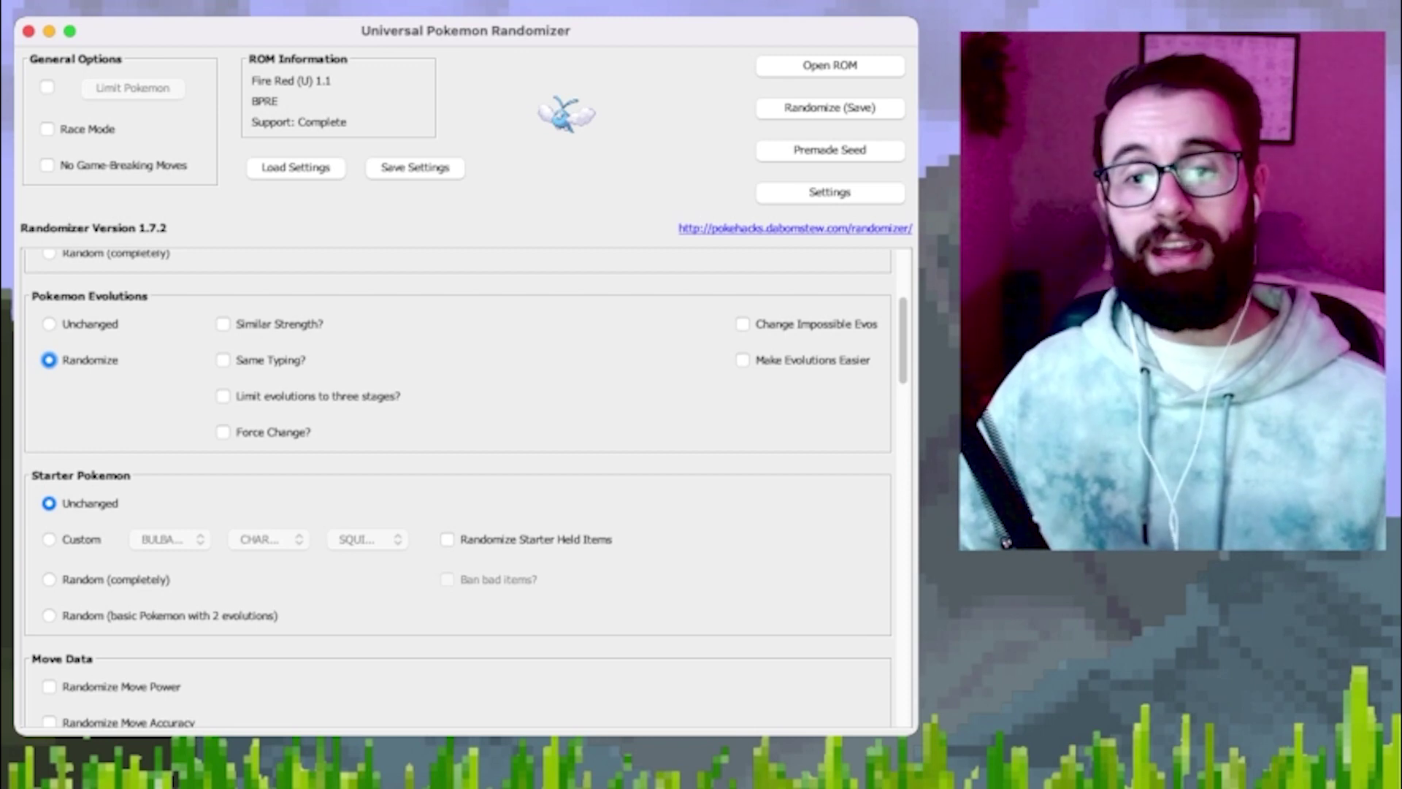
scroll(458, 485, "down", 5)
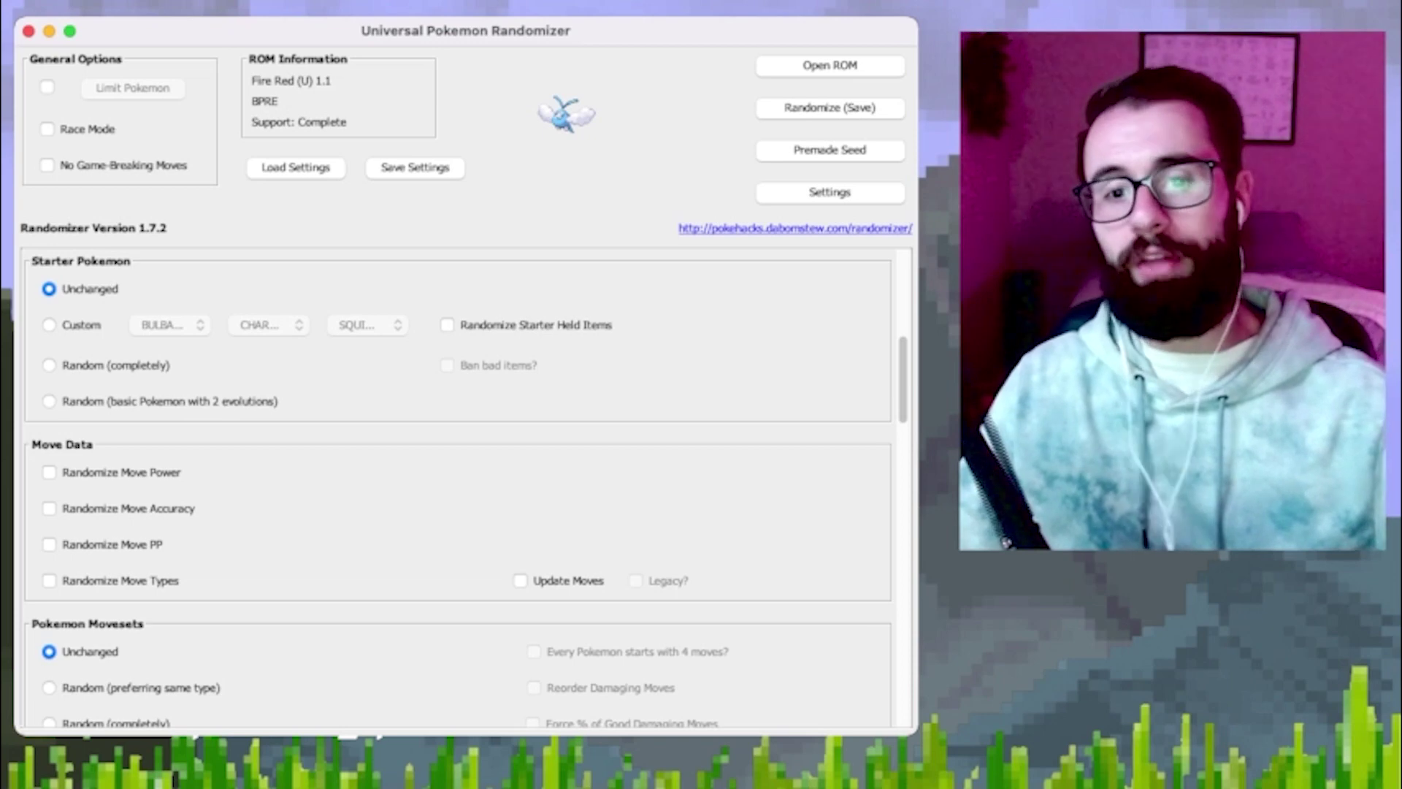
left_click(49, 325)
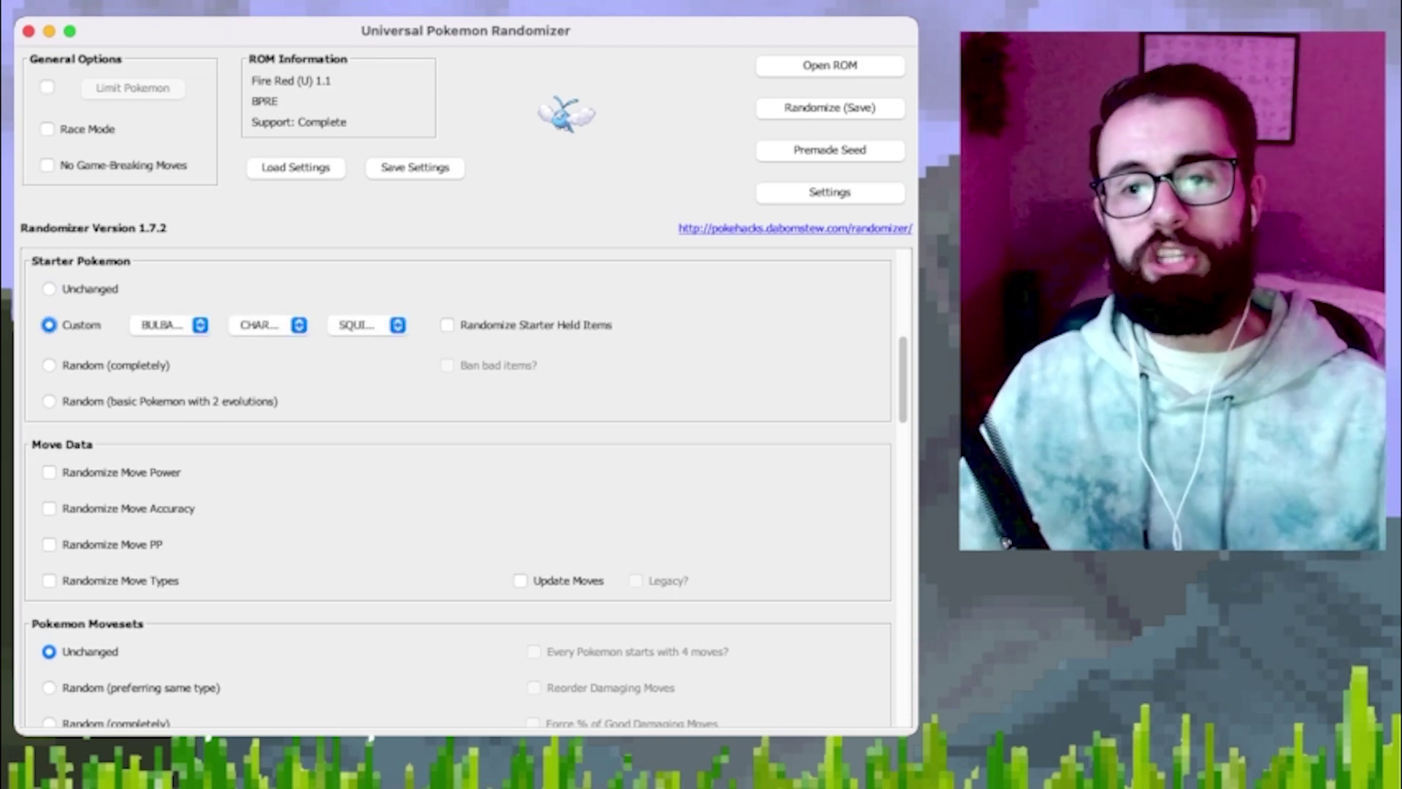
left_click(171, 325)
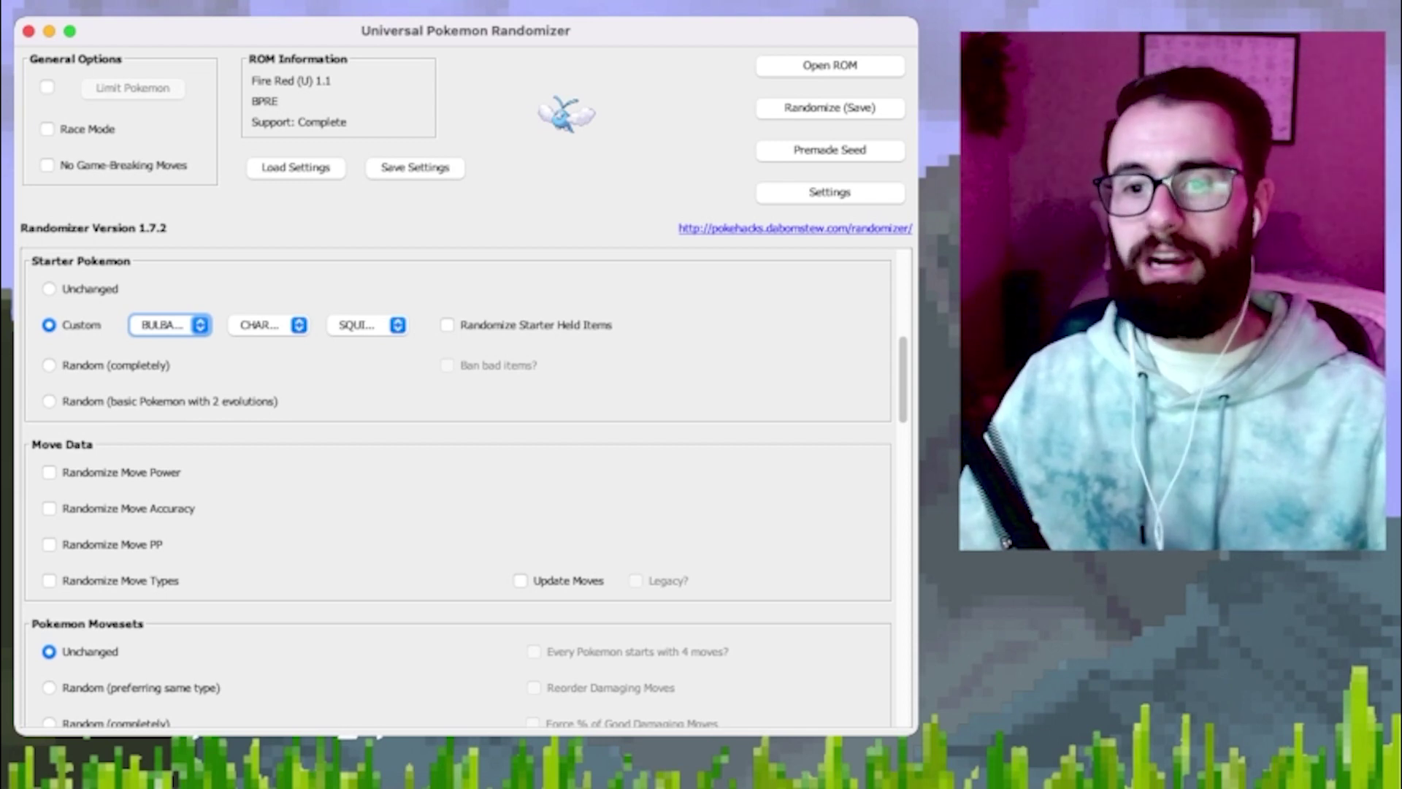
left_click(447, 325)
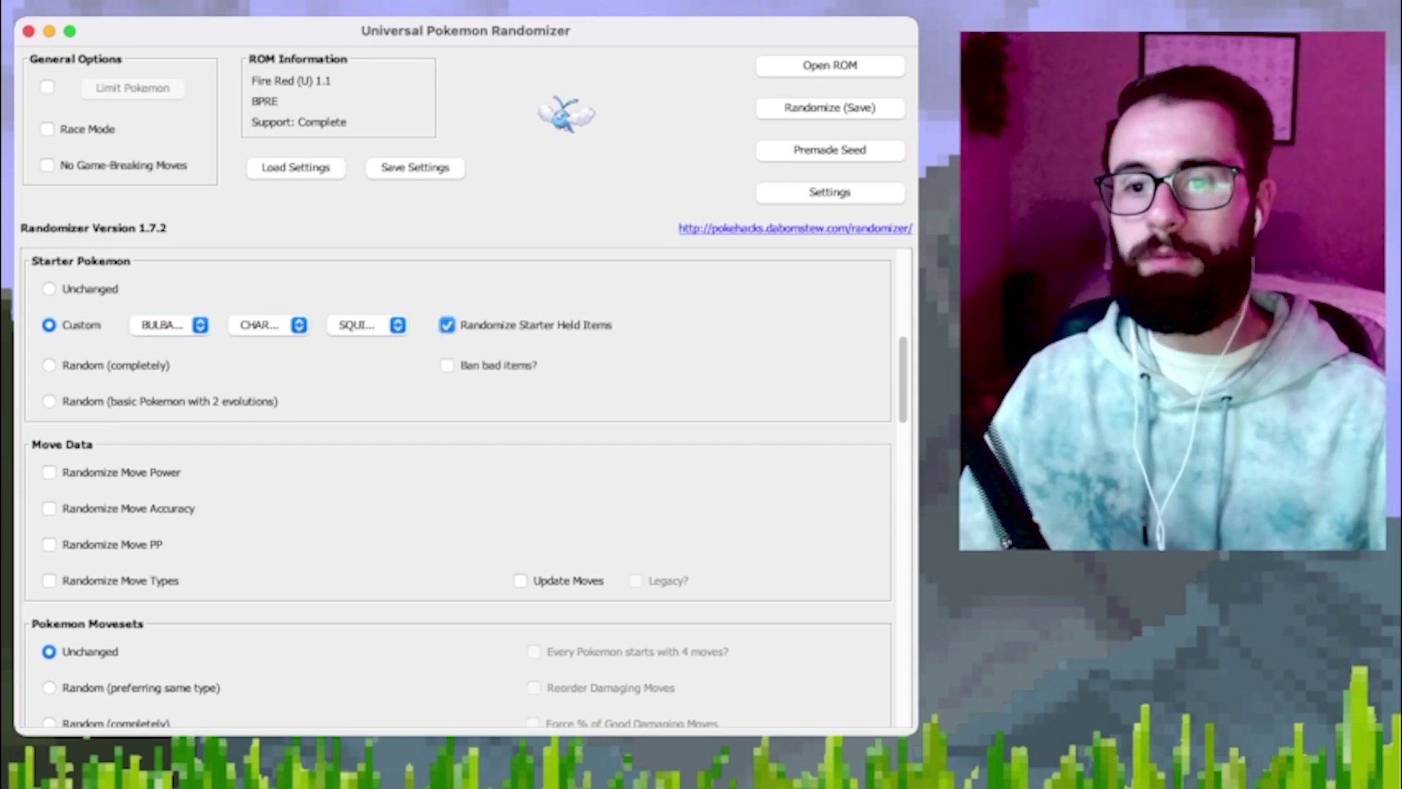
left_click(447, 325)
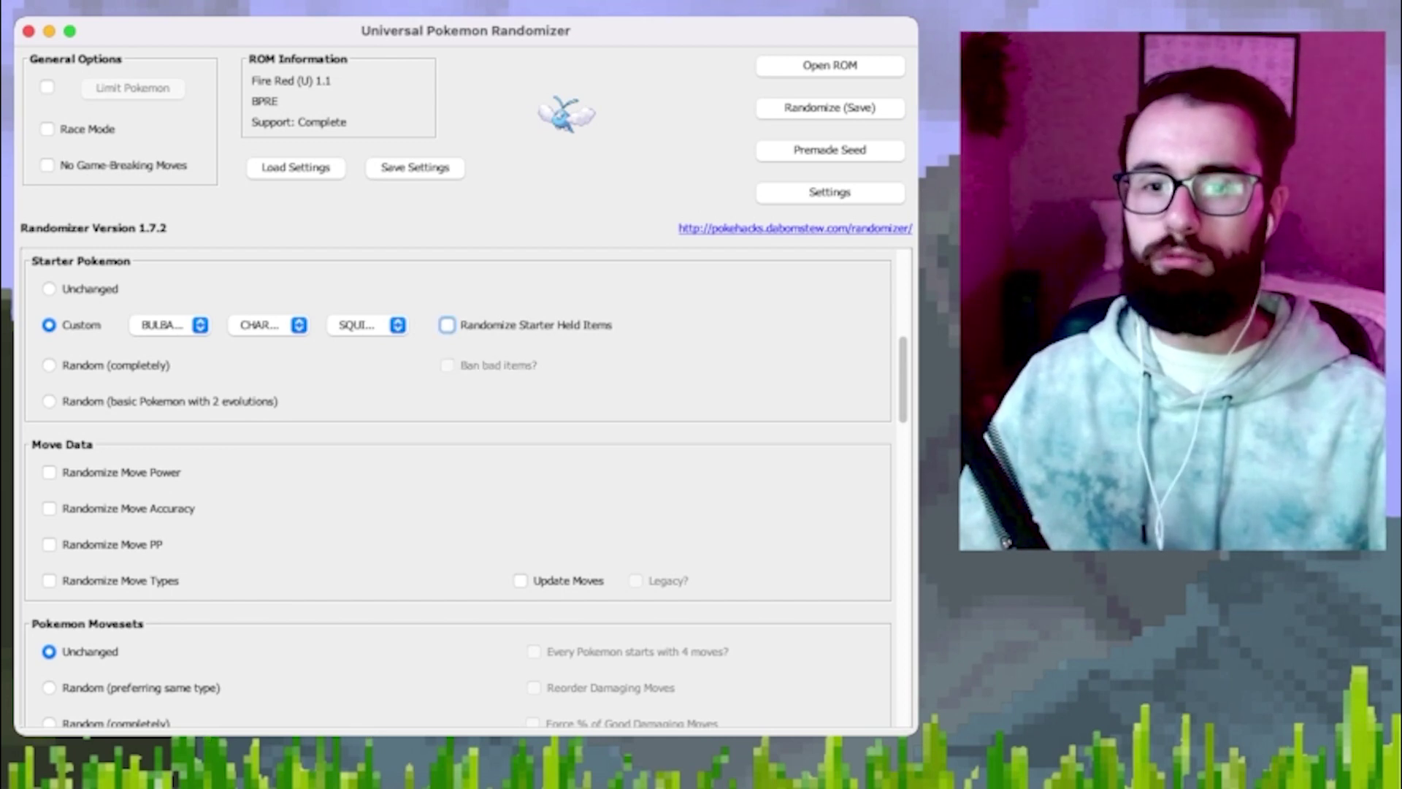
Step: Set the starter Pokemon to Random (completely) and continue to the Move Data section
left_click(49, 365)
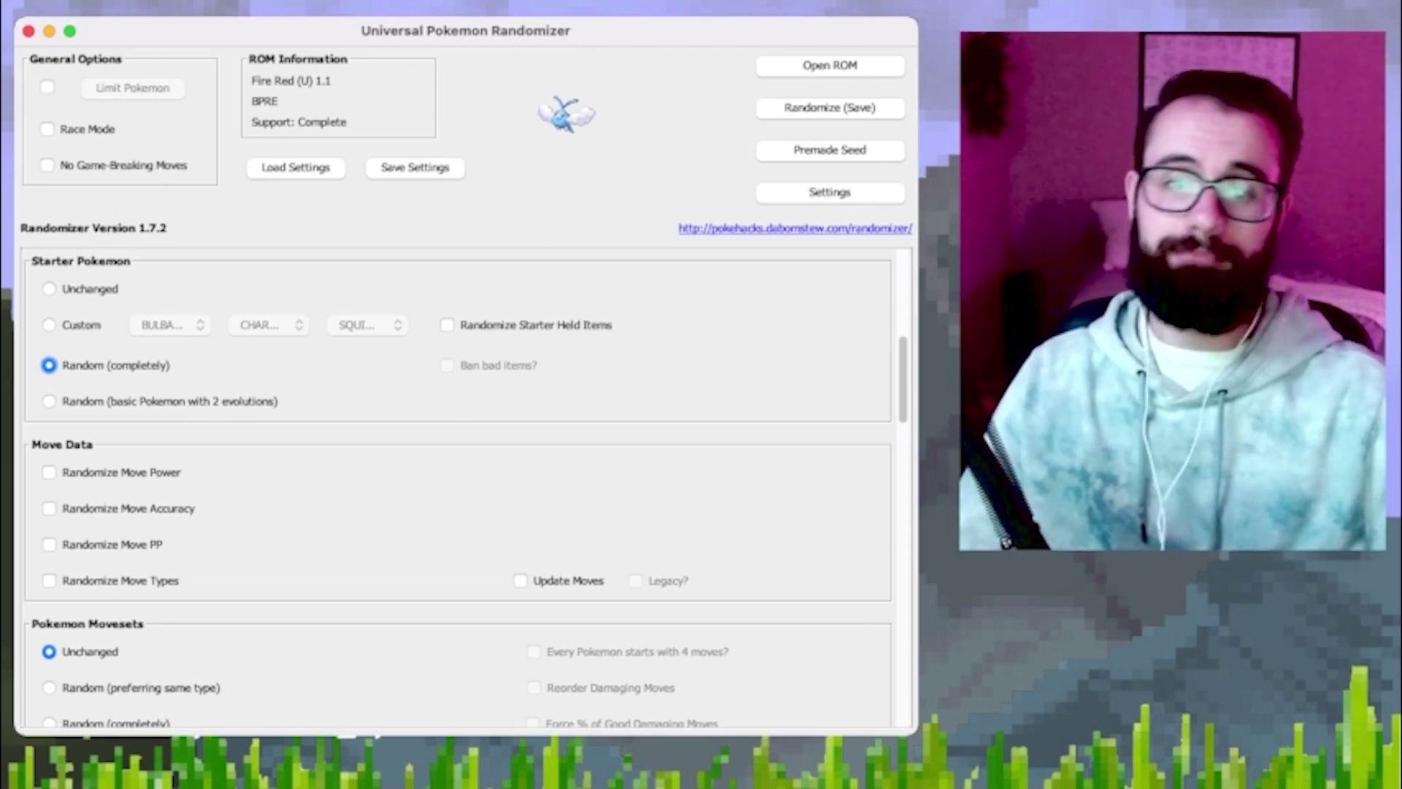
scroll(457, 496, "down", 5)
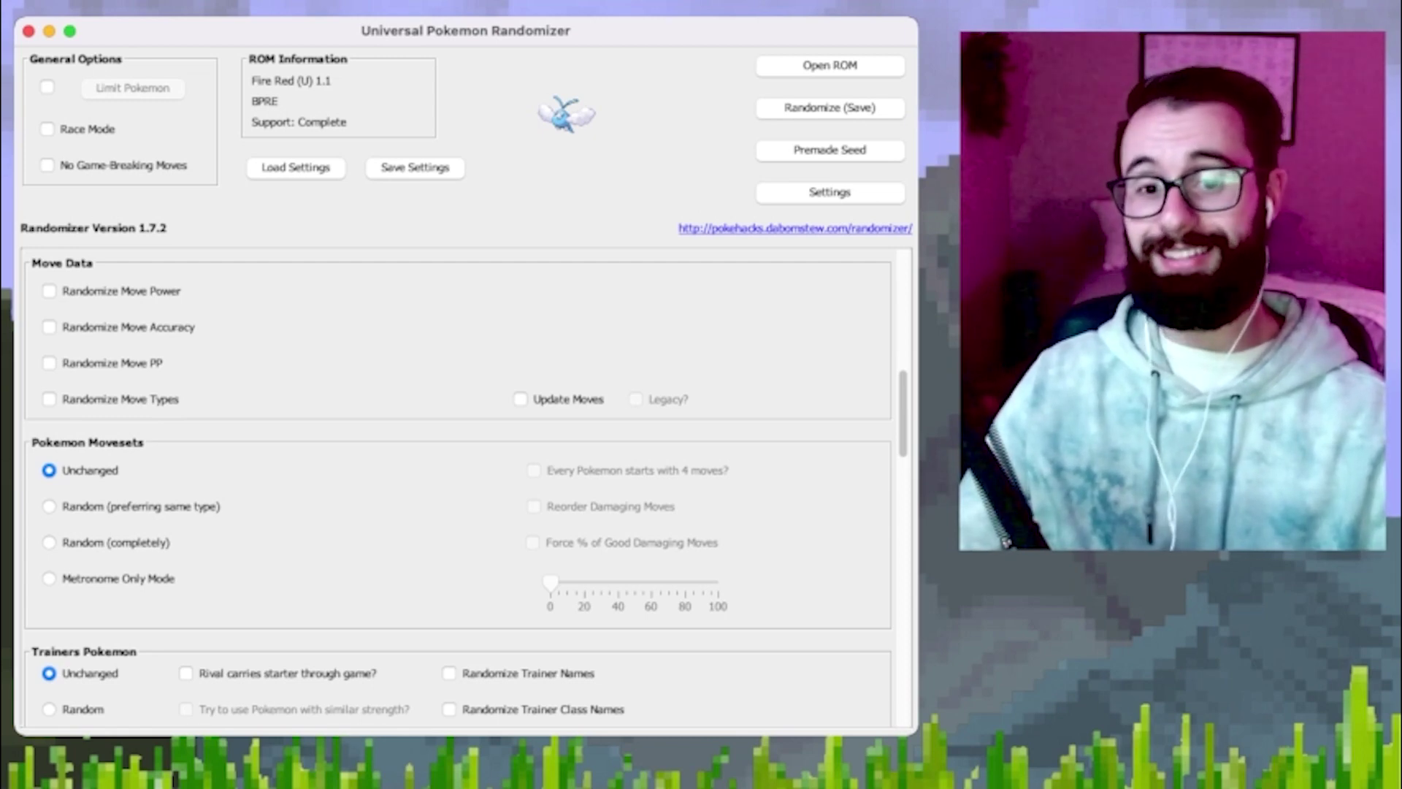
Step: Set Trainers Pokemon to Random, with the rival carrying the starter through the game and No Early Wonder Guard enabled
scroll(458, 485, "down", 5)
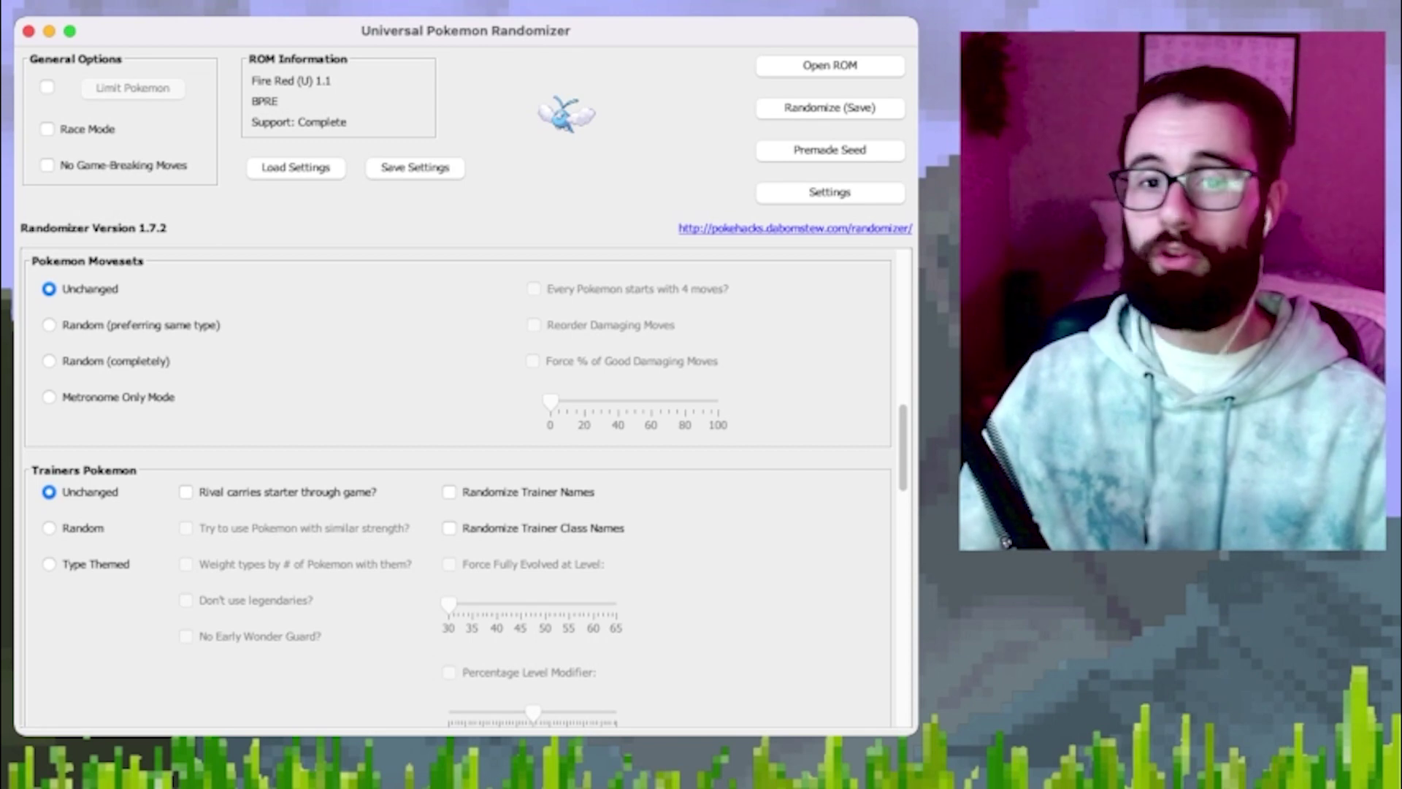
scroll(458, 486, "down", 6)
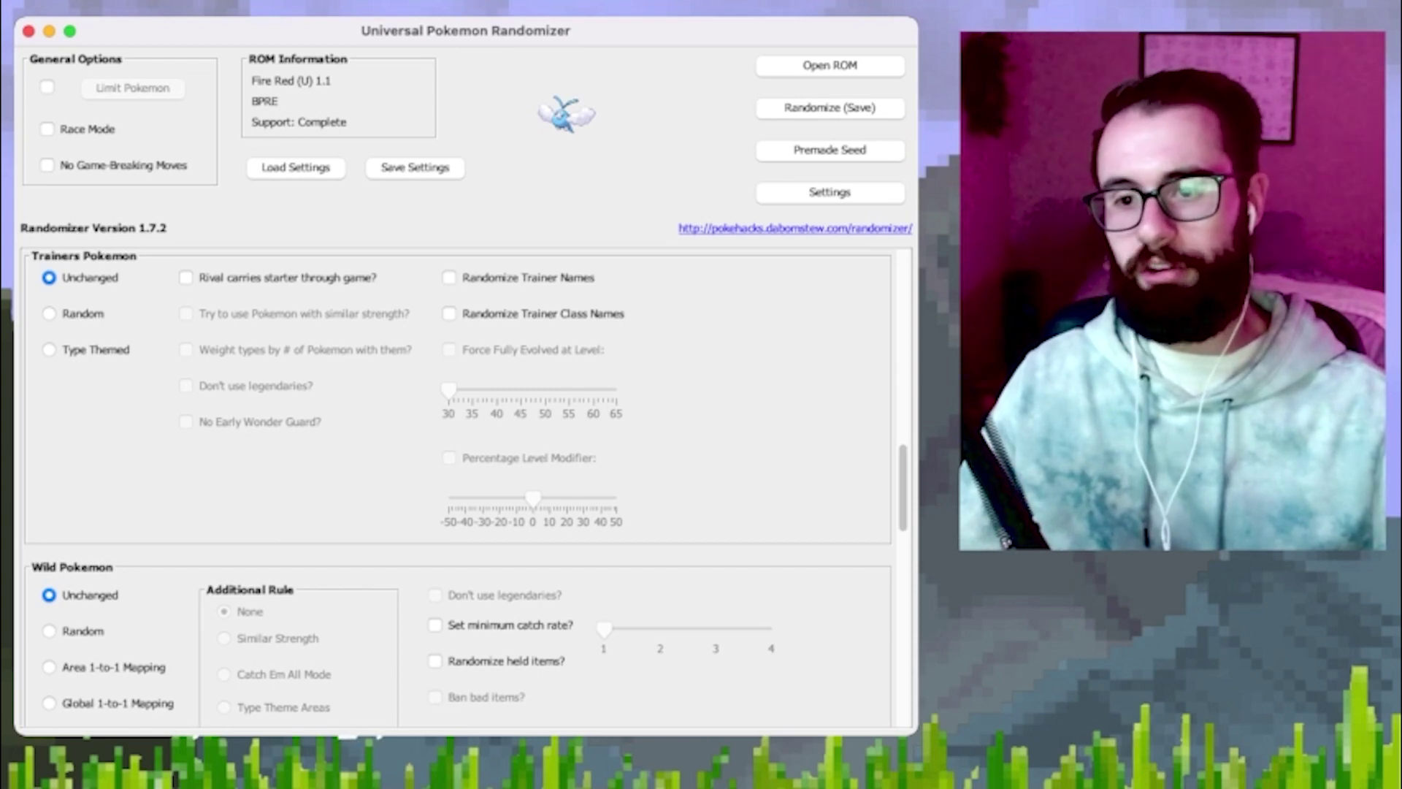
left_click(49, 313)
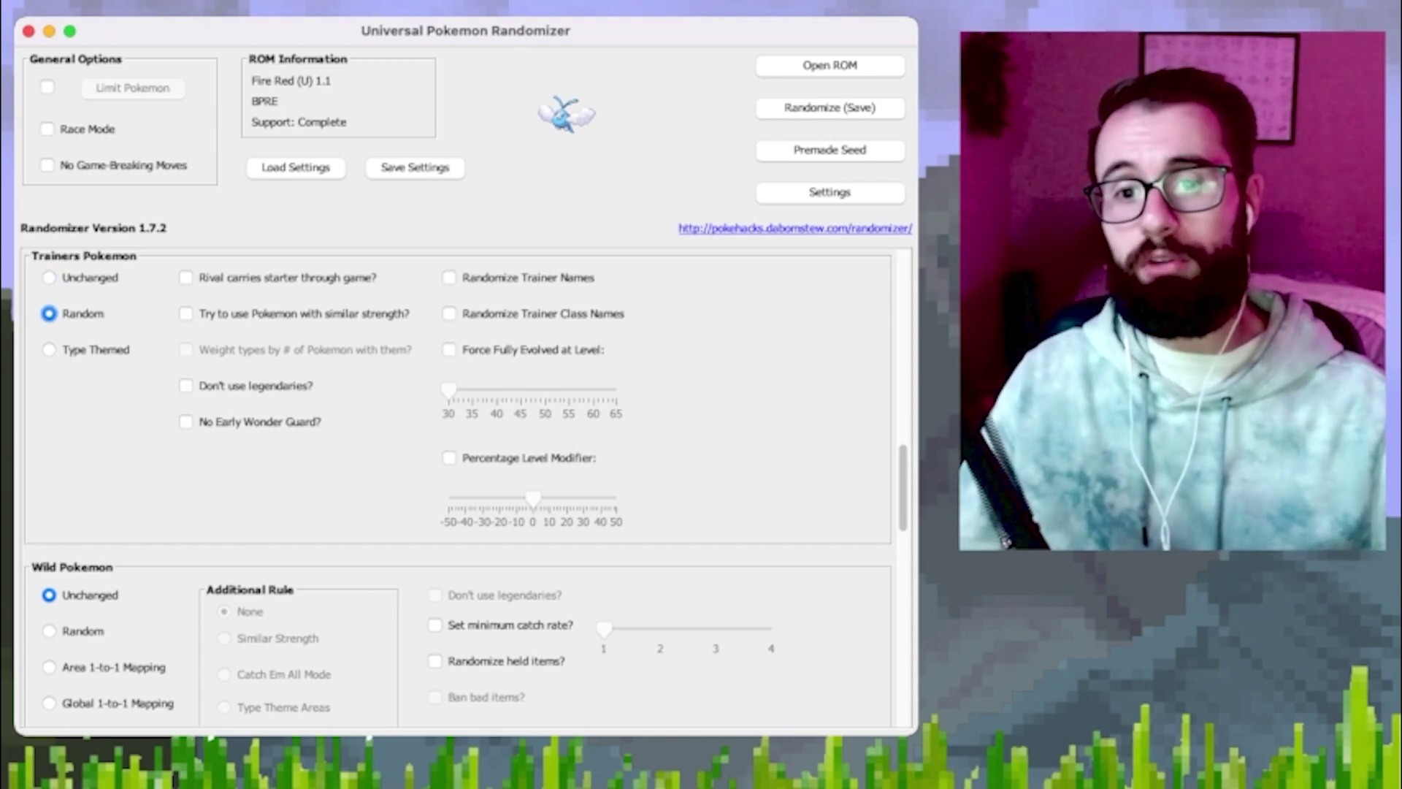
left_click(186, 277)
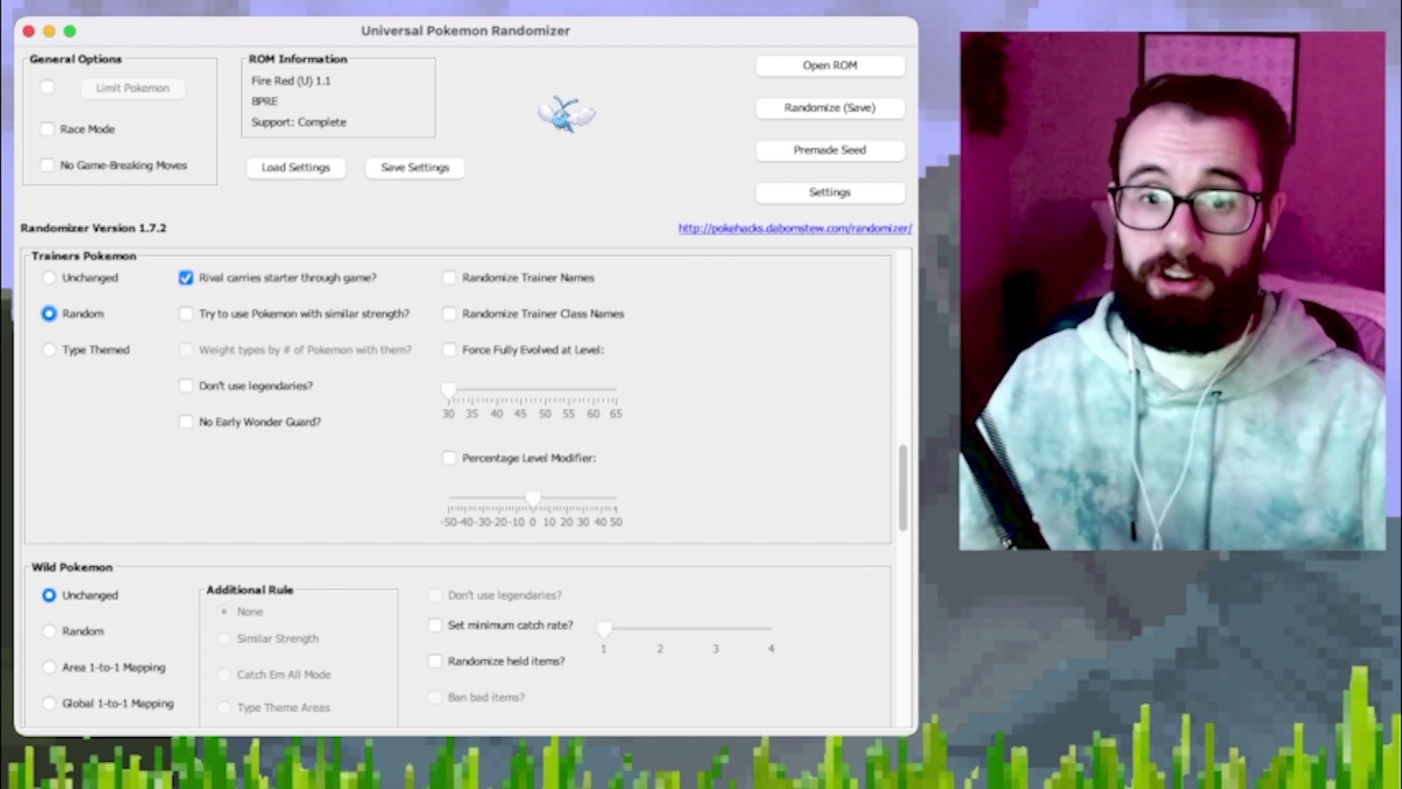
left_click(186, 423)
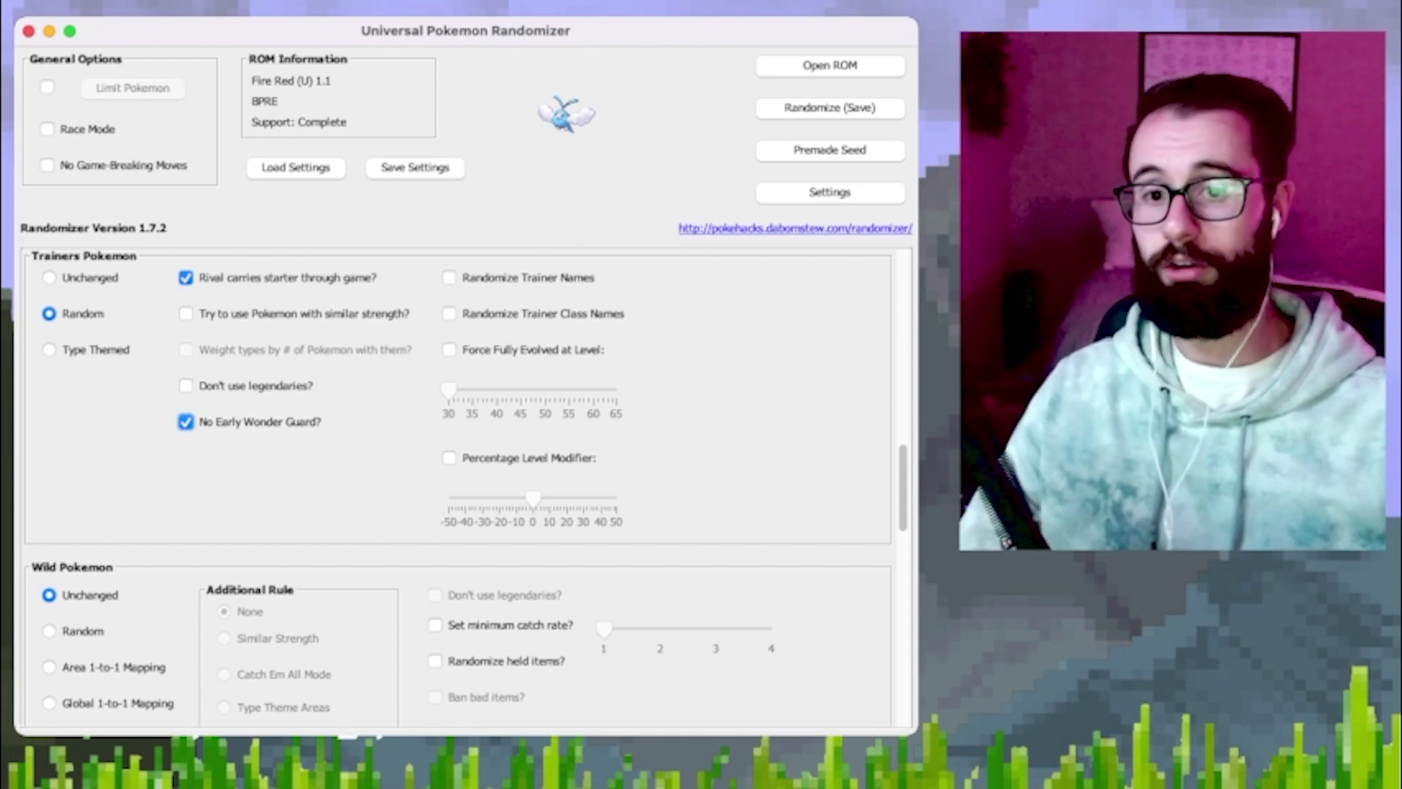
Step: Set Wild Pokemon to Random and enable a minimum catch rate of 2
scroll(458, 489, "down", 5)
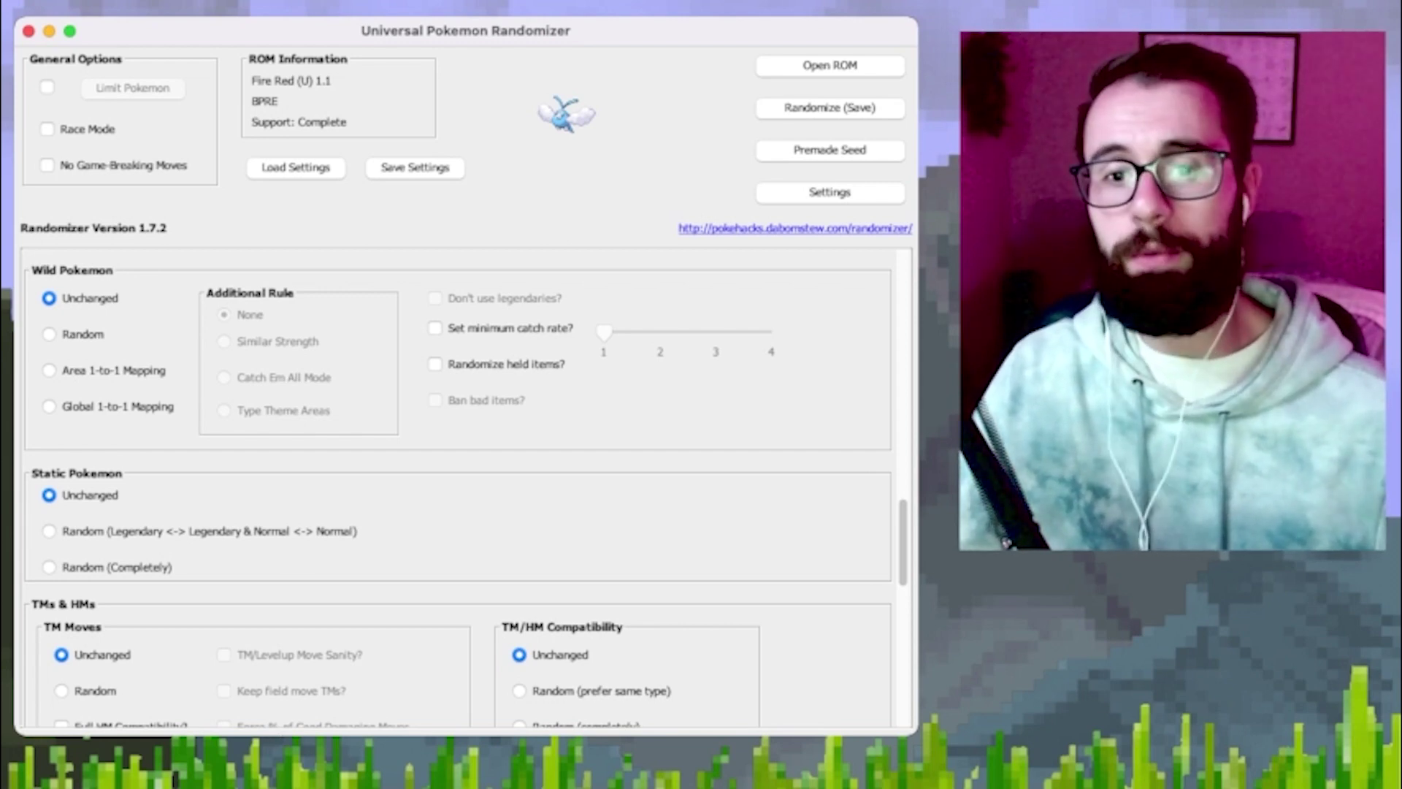
left_click(49, 334)
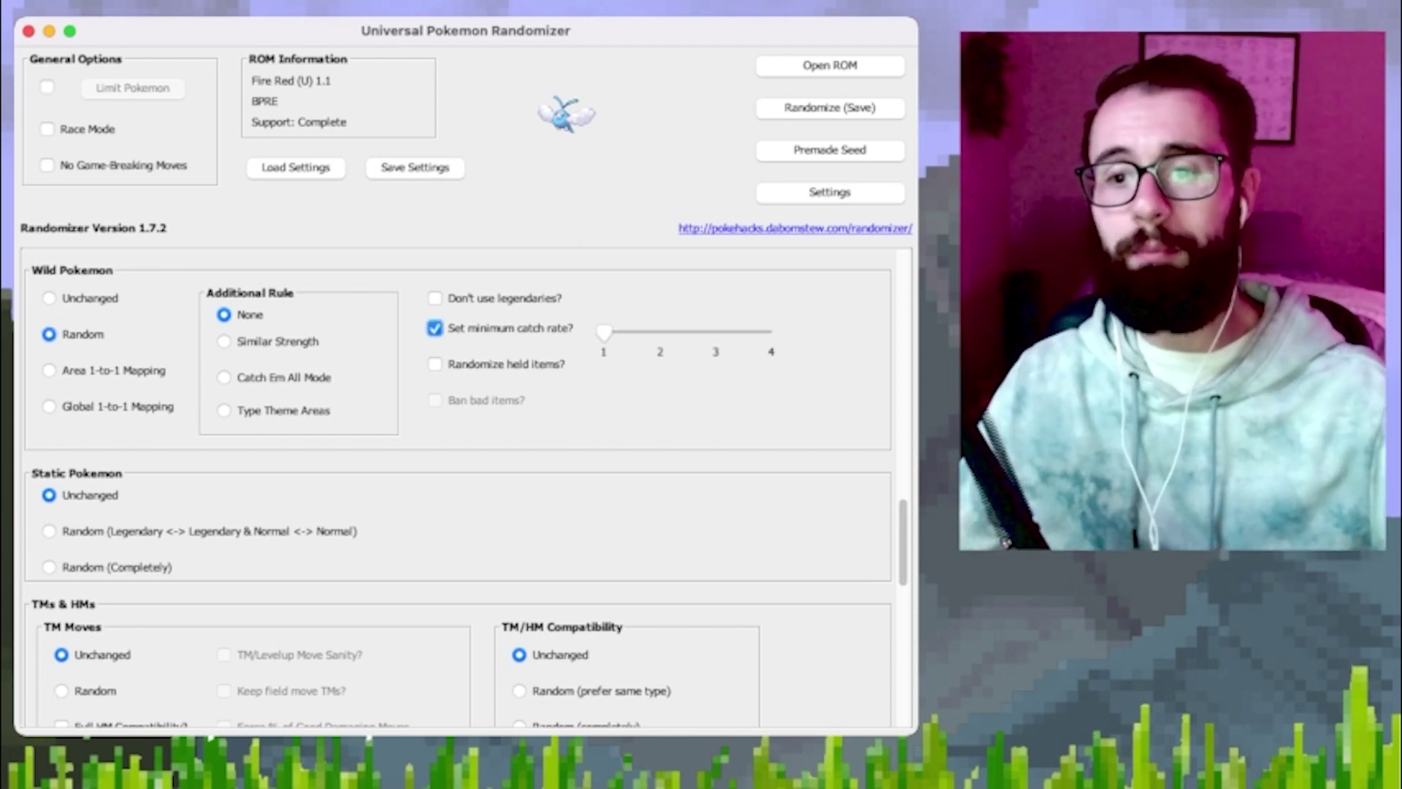
left_click_drag(603, 332, 660, 332)
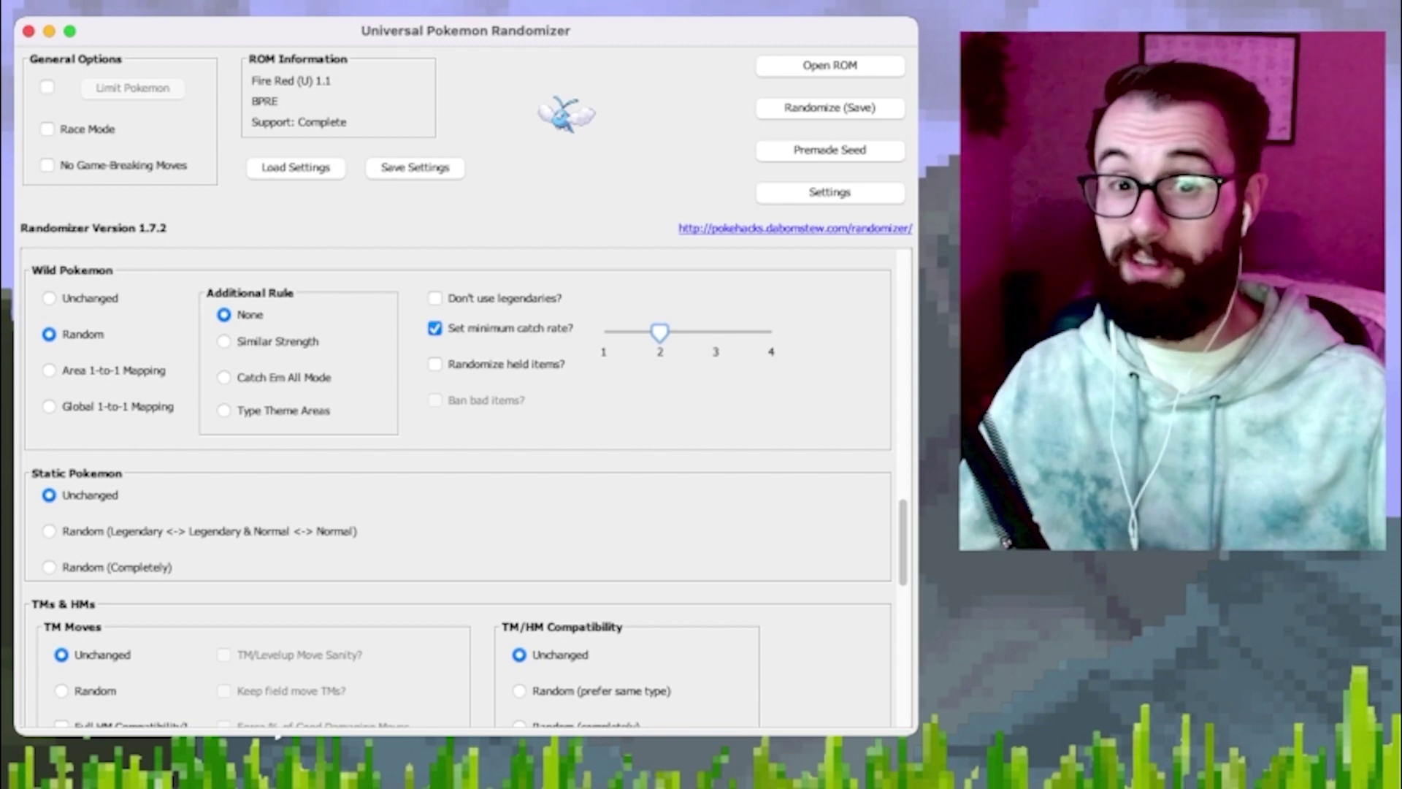
Step: Set Static Pokemon to Random (Completely) and enable Full HM Compatibility for TM Moves
scroll(458, 490, "down", 5)
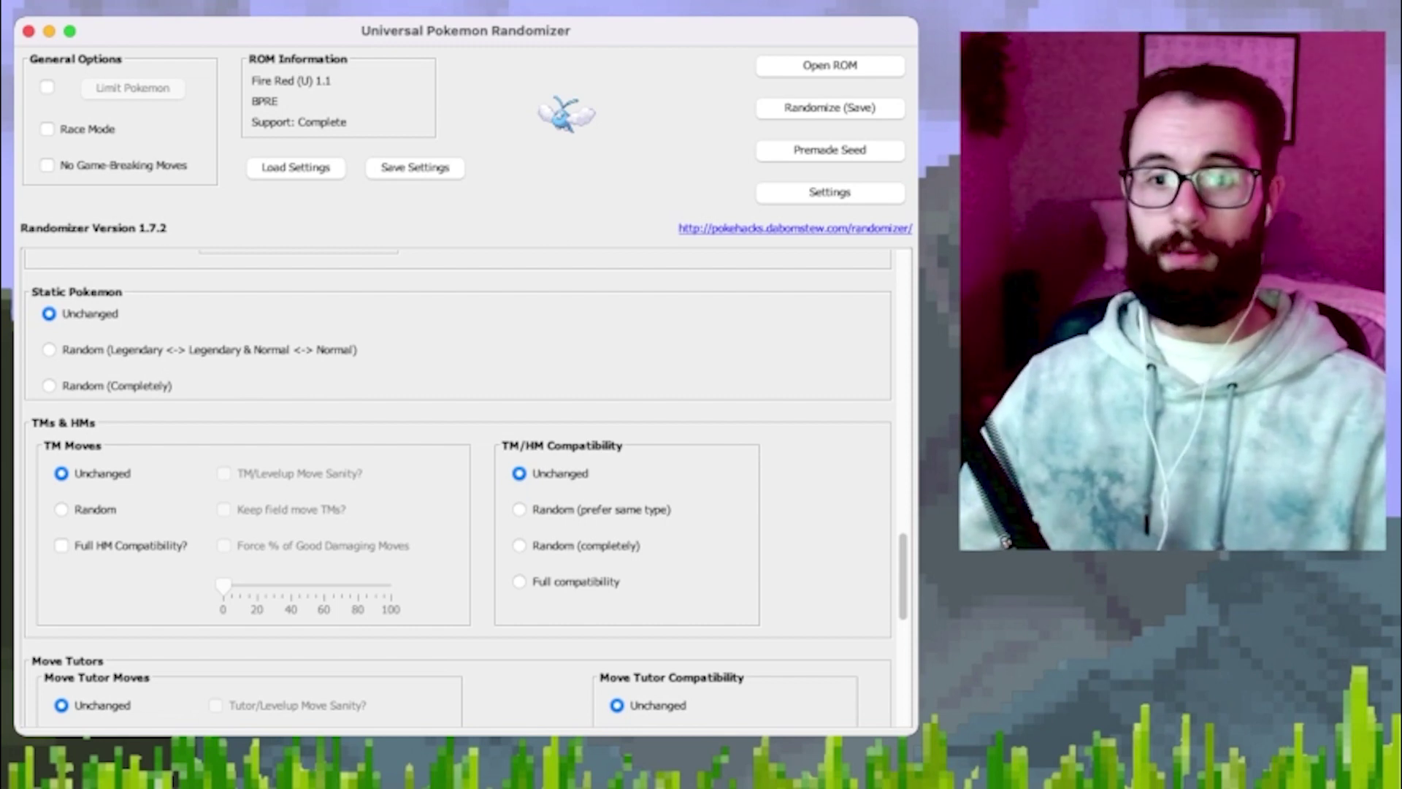
left_click(49, 385)
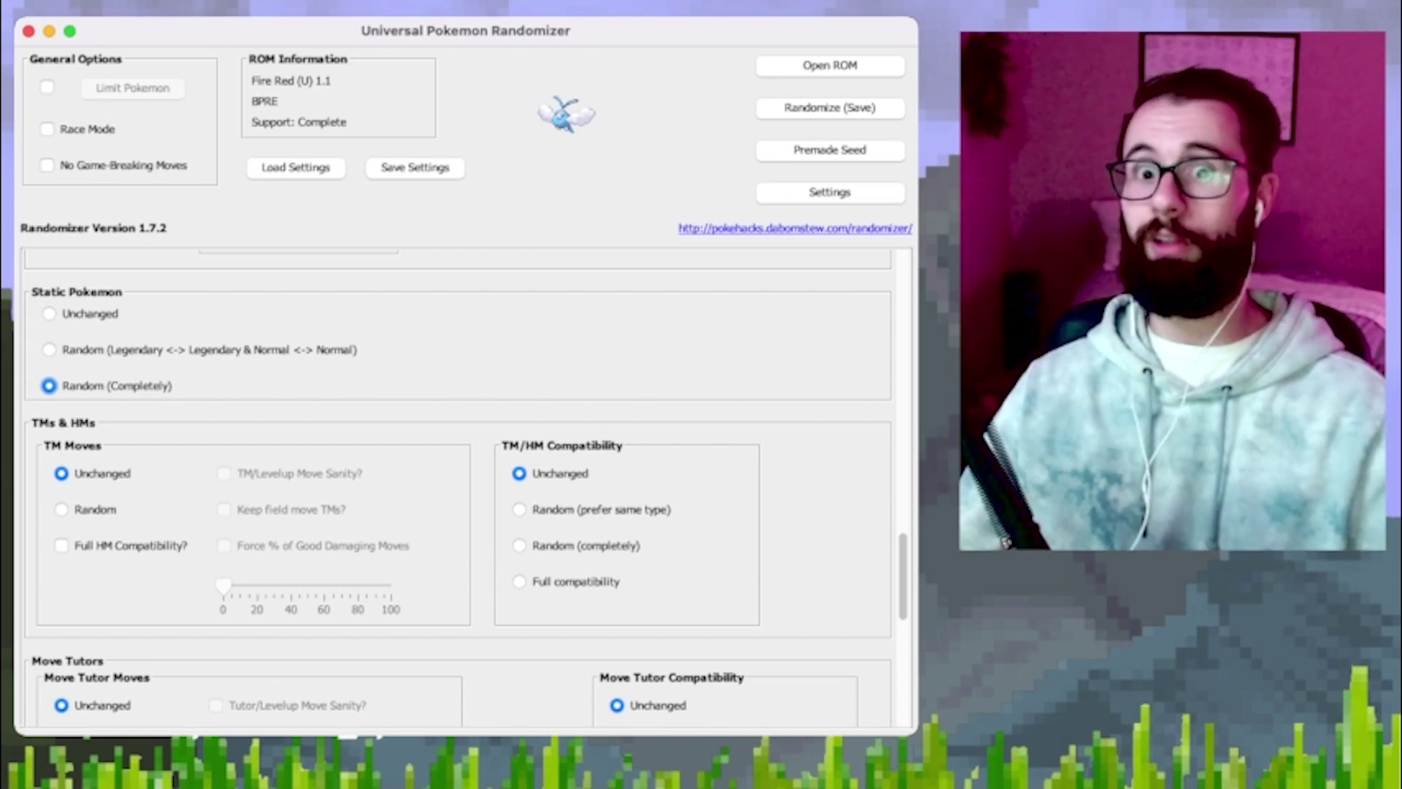
scroll(458, 487, "down", 3)
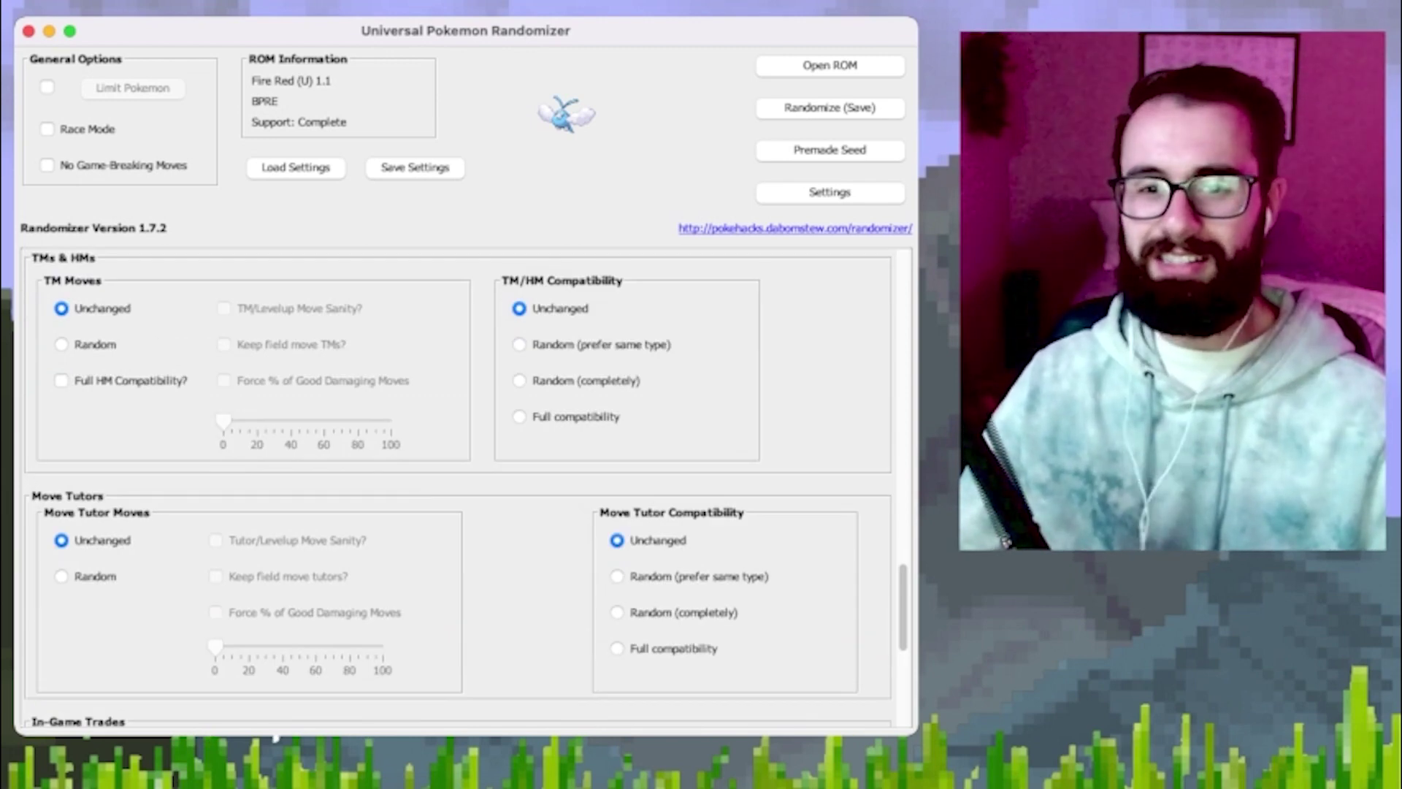
left_click(62, 380)
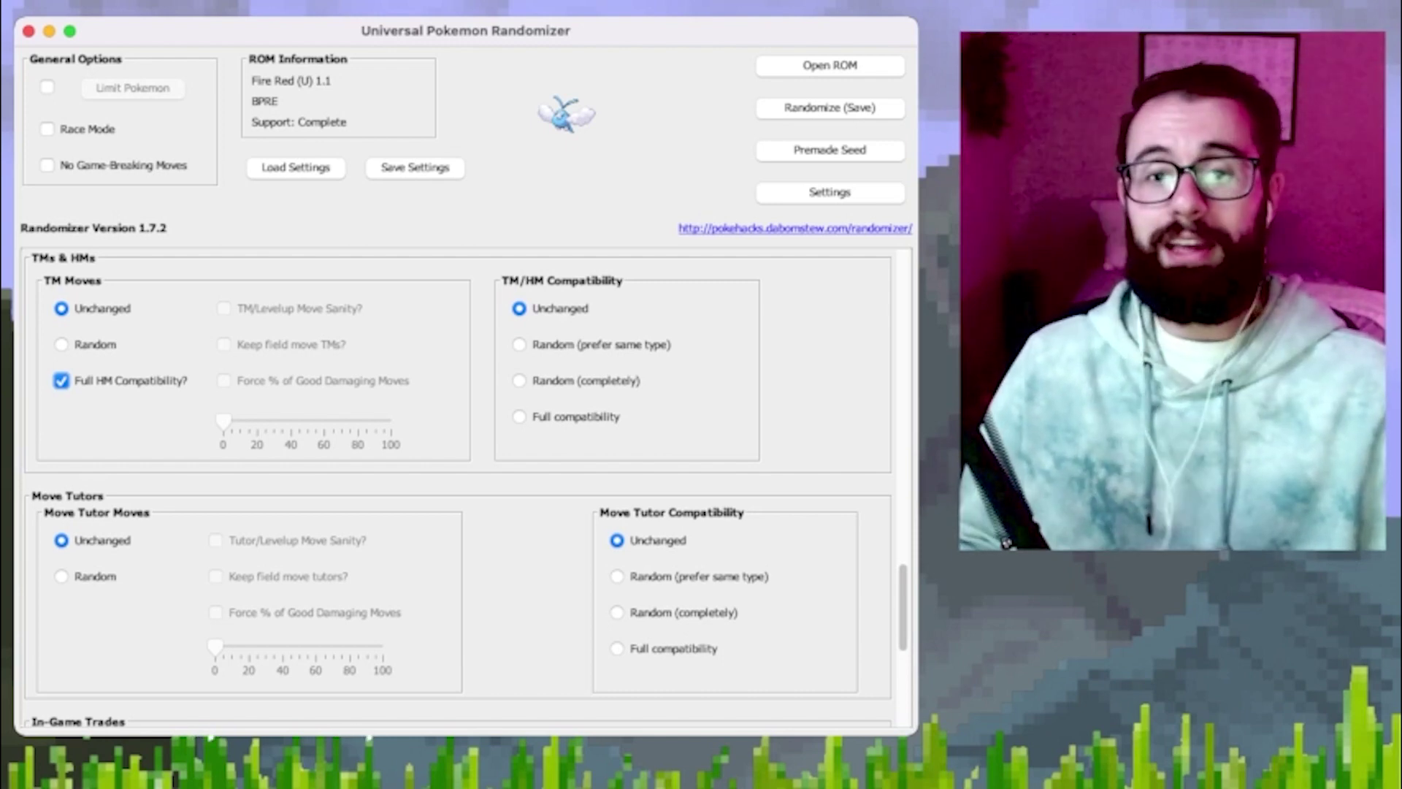
Step: Randomize both requested and given Pokemon in In-Game Trades, including nicknames and items, and set Field Items to Randomize
scroll(457, 489, "down", 5)
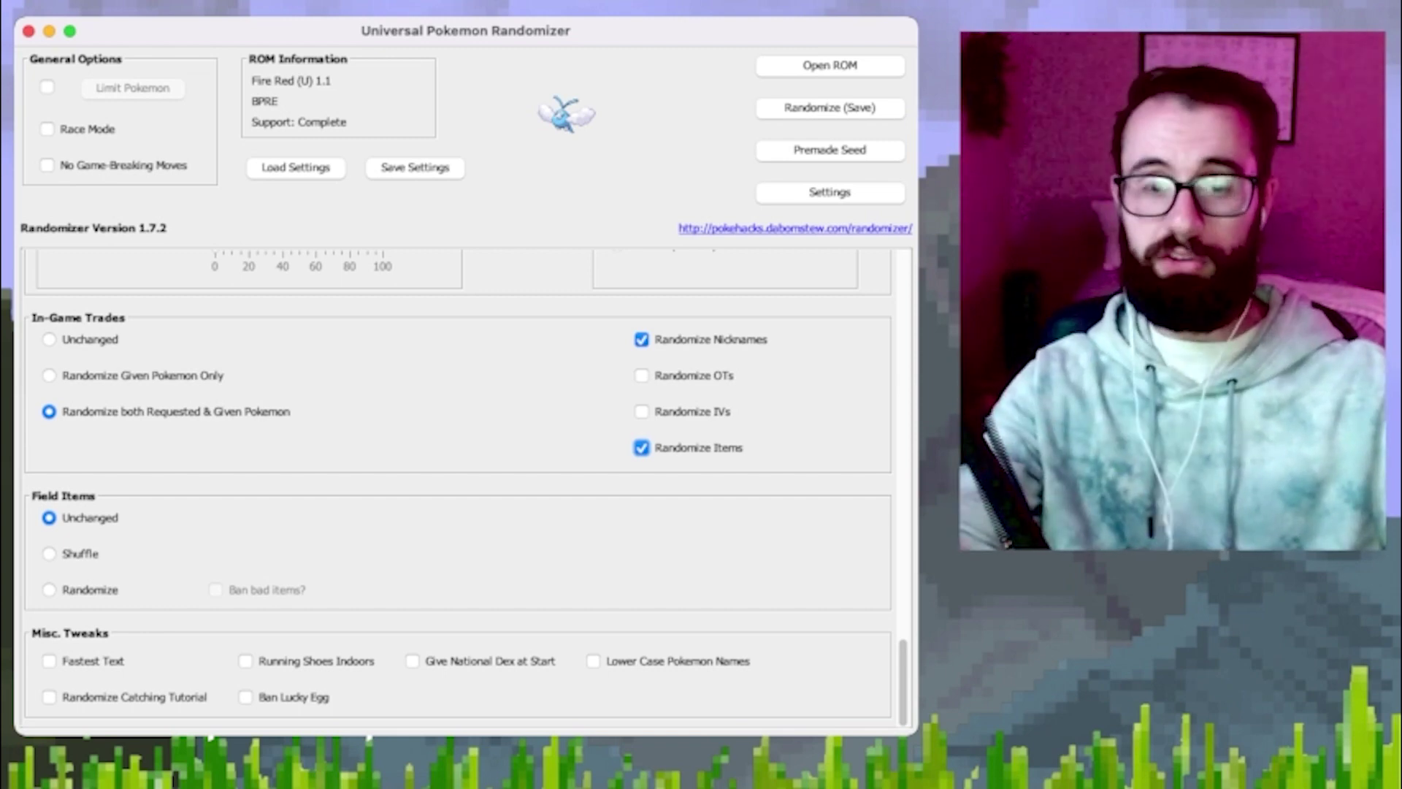
left_click(49, 589)
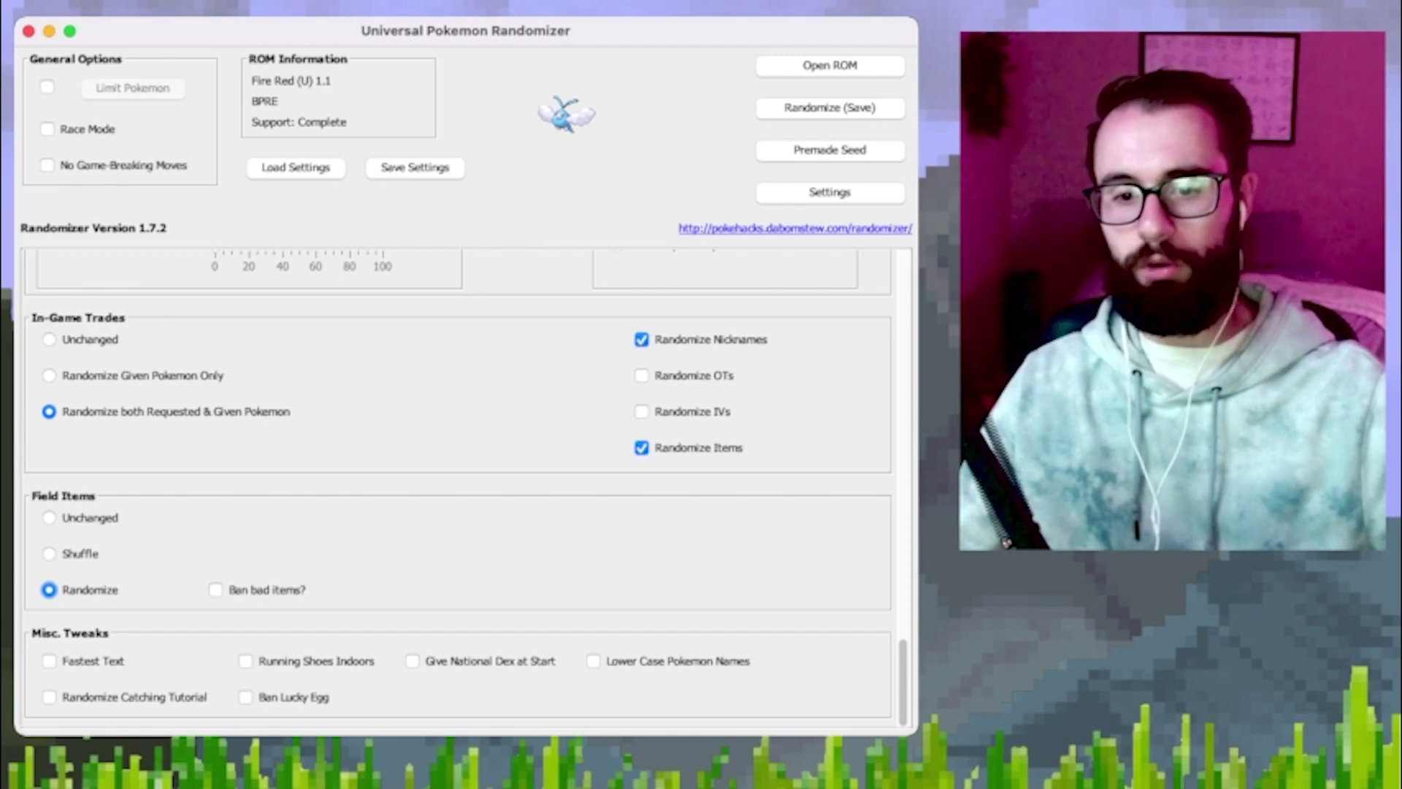
Step: Enable Randomize Catching Tutorial, Running Shoes Indoors and Give National Dex at Start, and save the randomized ROM
left_click(49, 697)
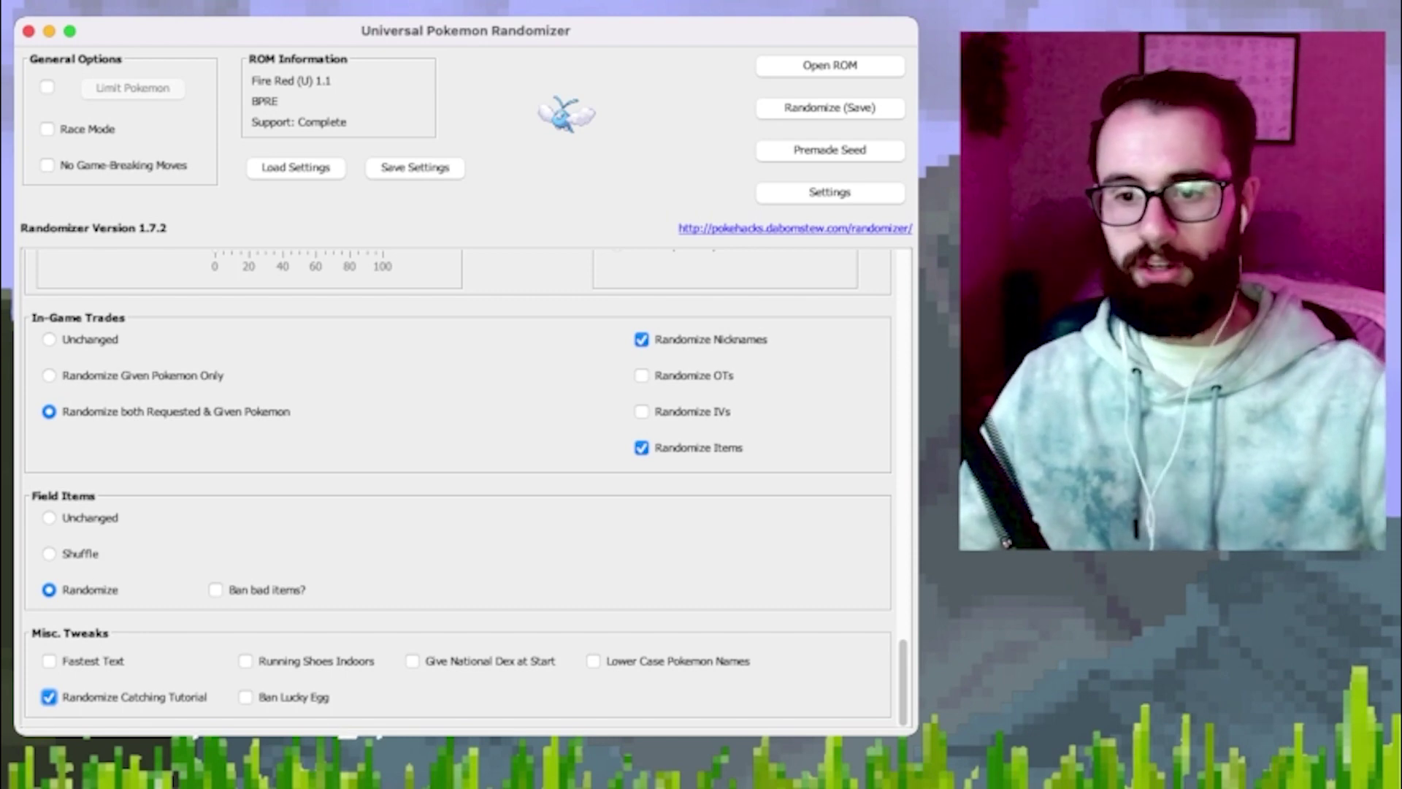
left_click(247, 661)
left_click(413, 661)
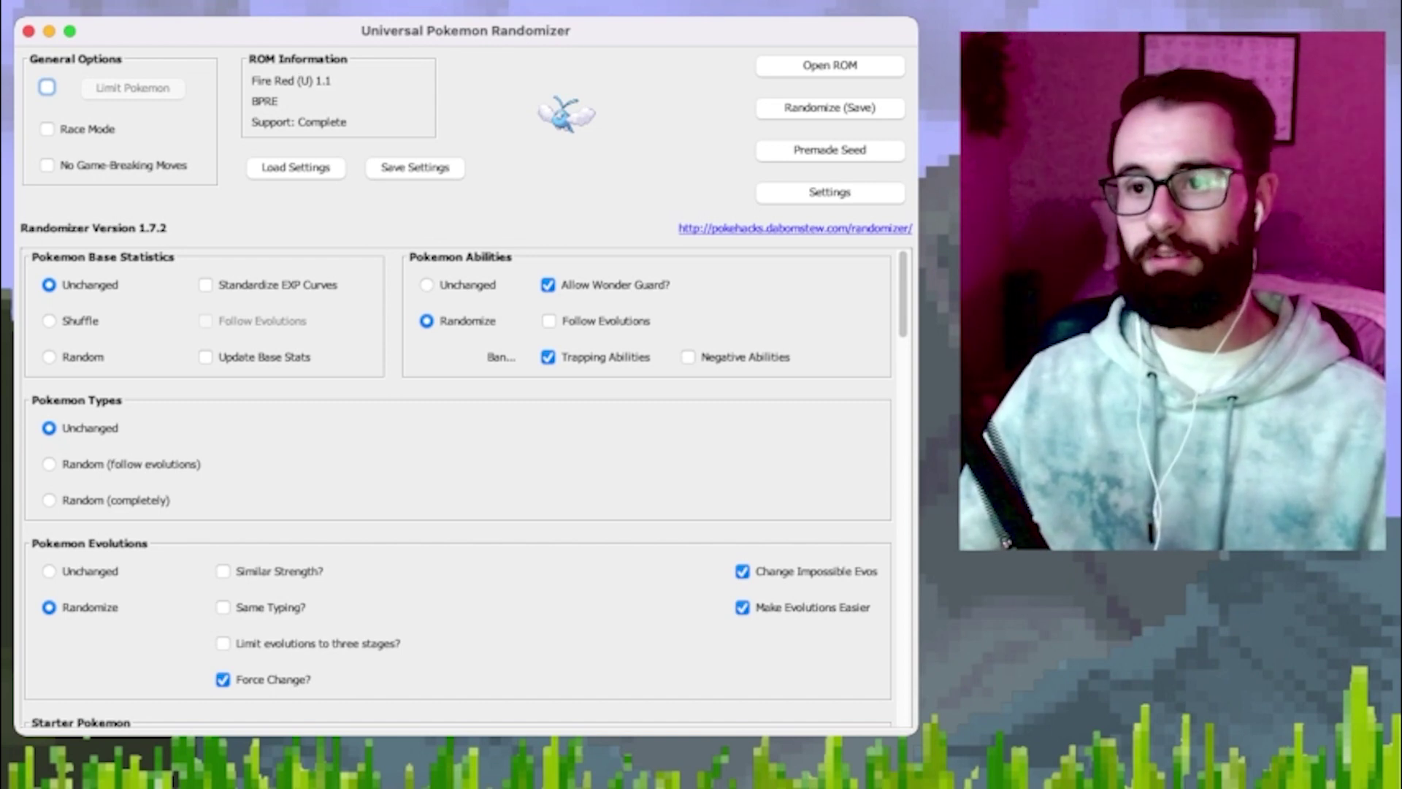
left_click(830, 108)
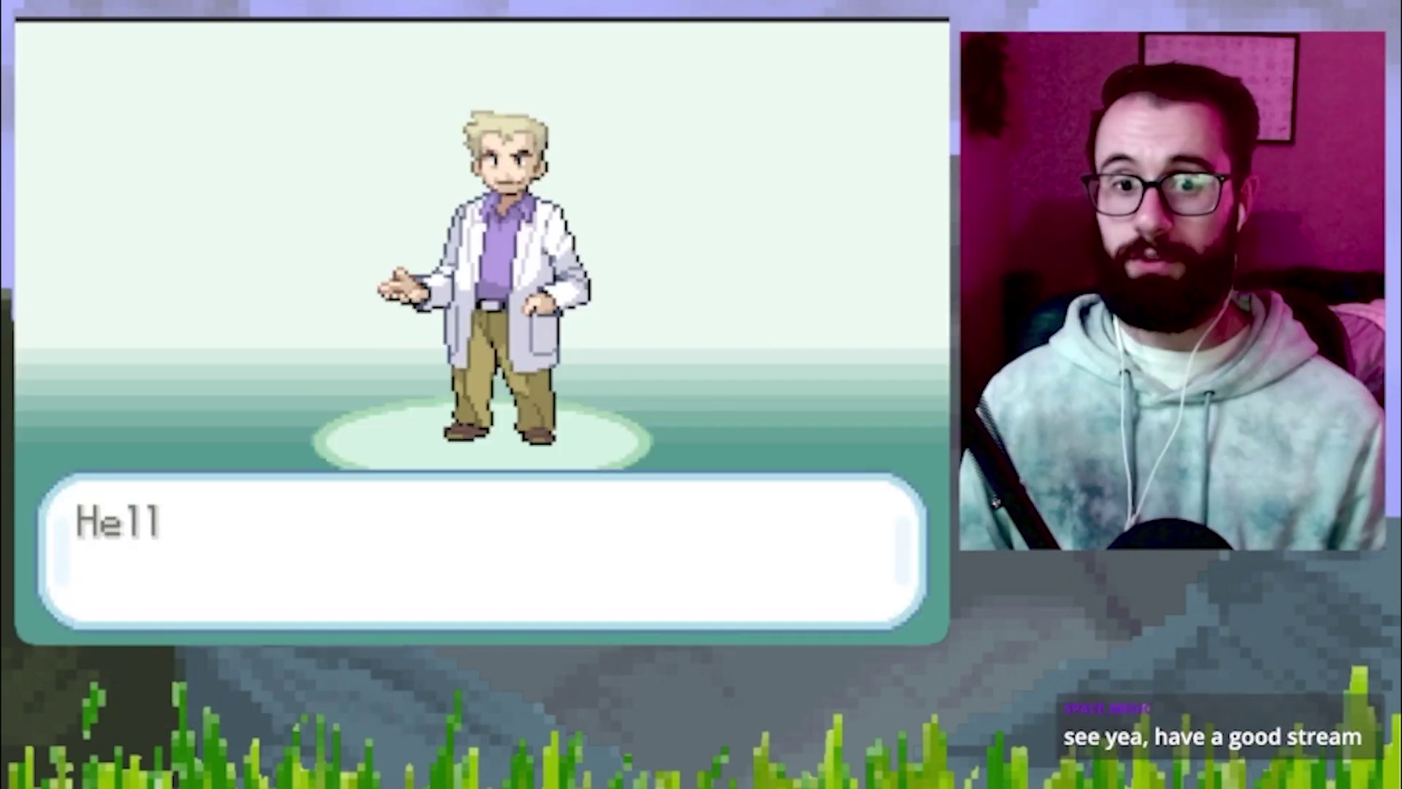
Step: In the emulator, start the randomized Fire Red game and advance through the professor's introduction dialogue
key("x")
key("x")
key("x")
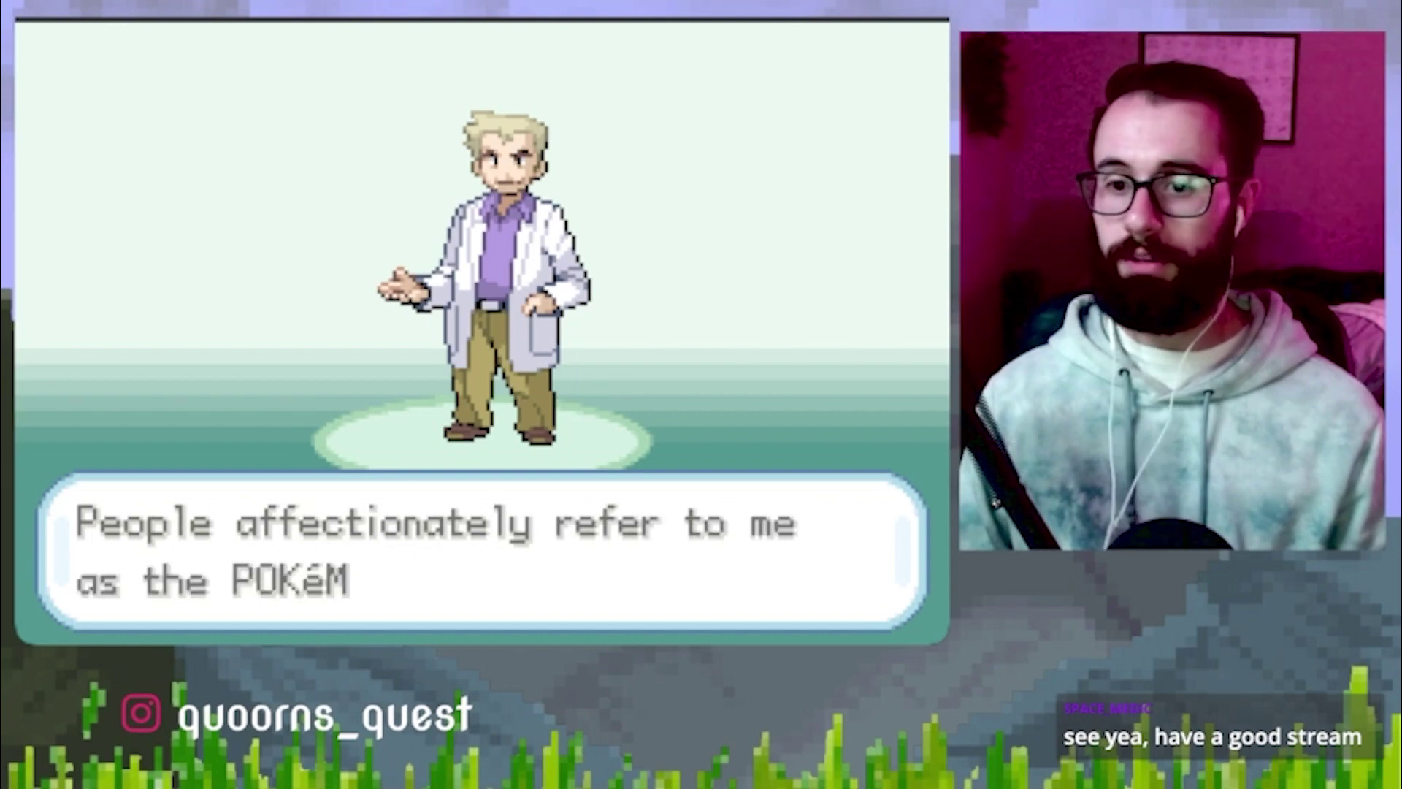
key("x")
key("x")
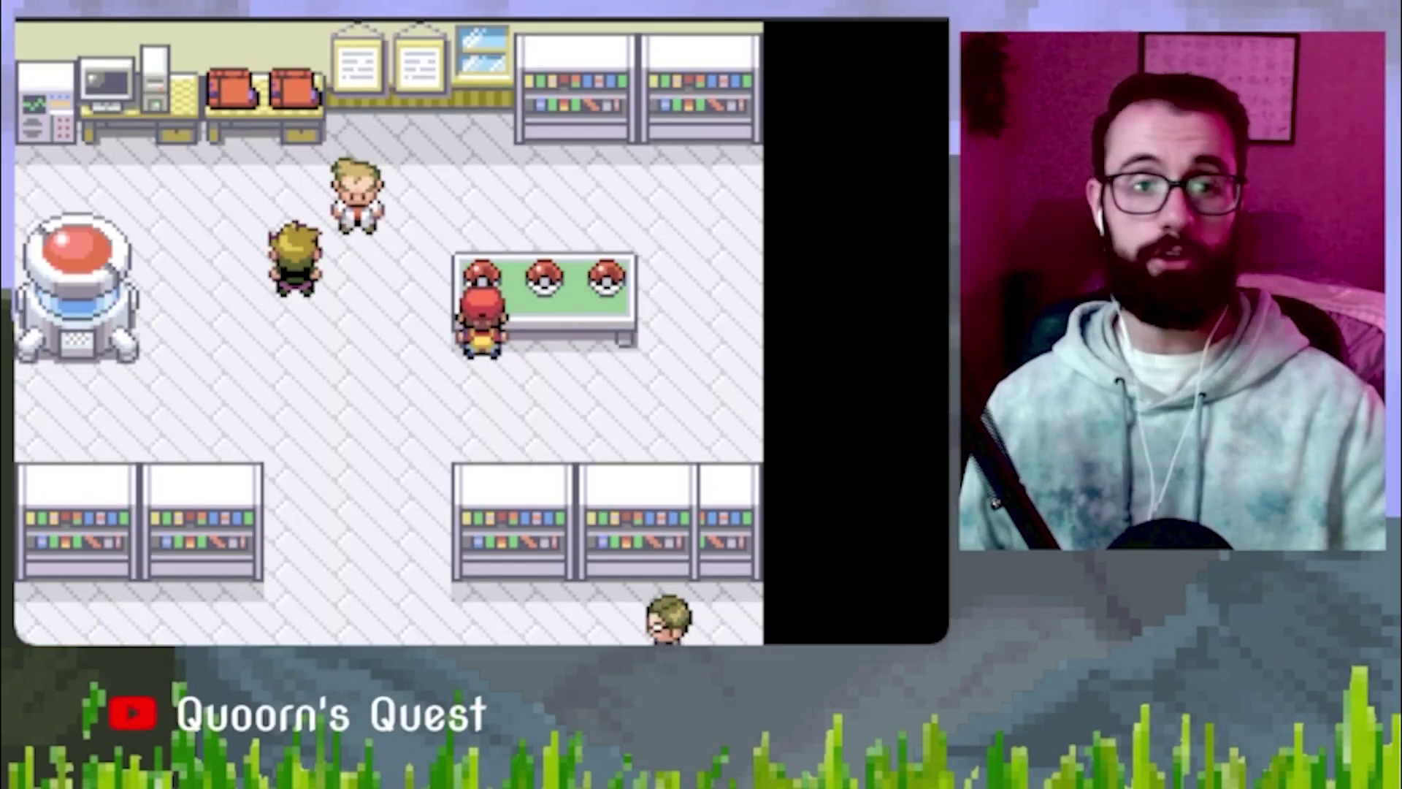
Step: Decline the Fire-type starter in the lab's first Poké Ball and claim Trapinch from another ball on the table
key("x")
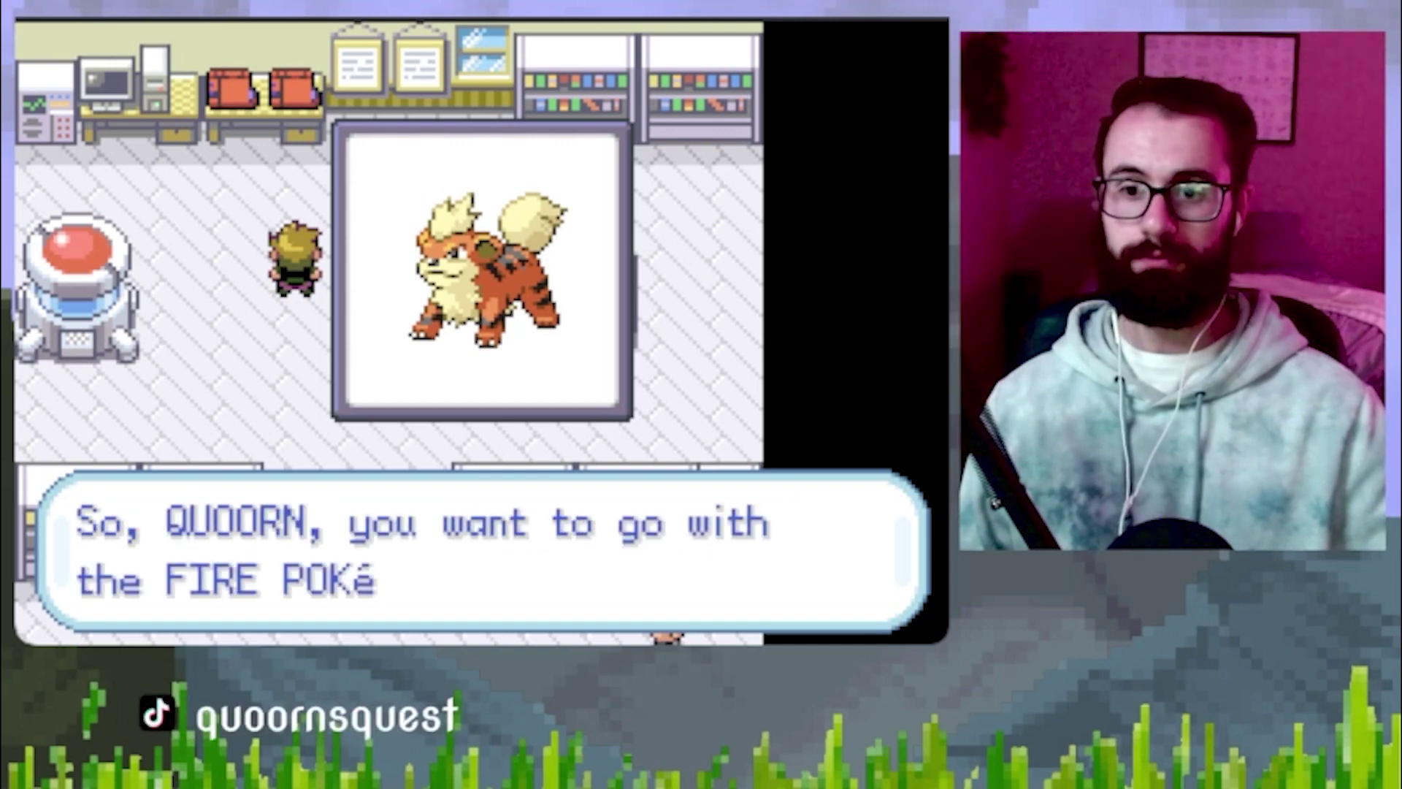
key("z")
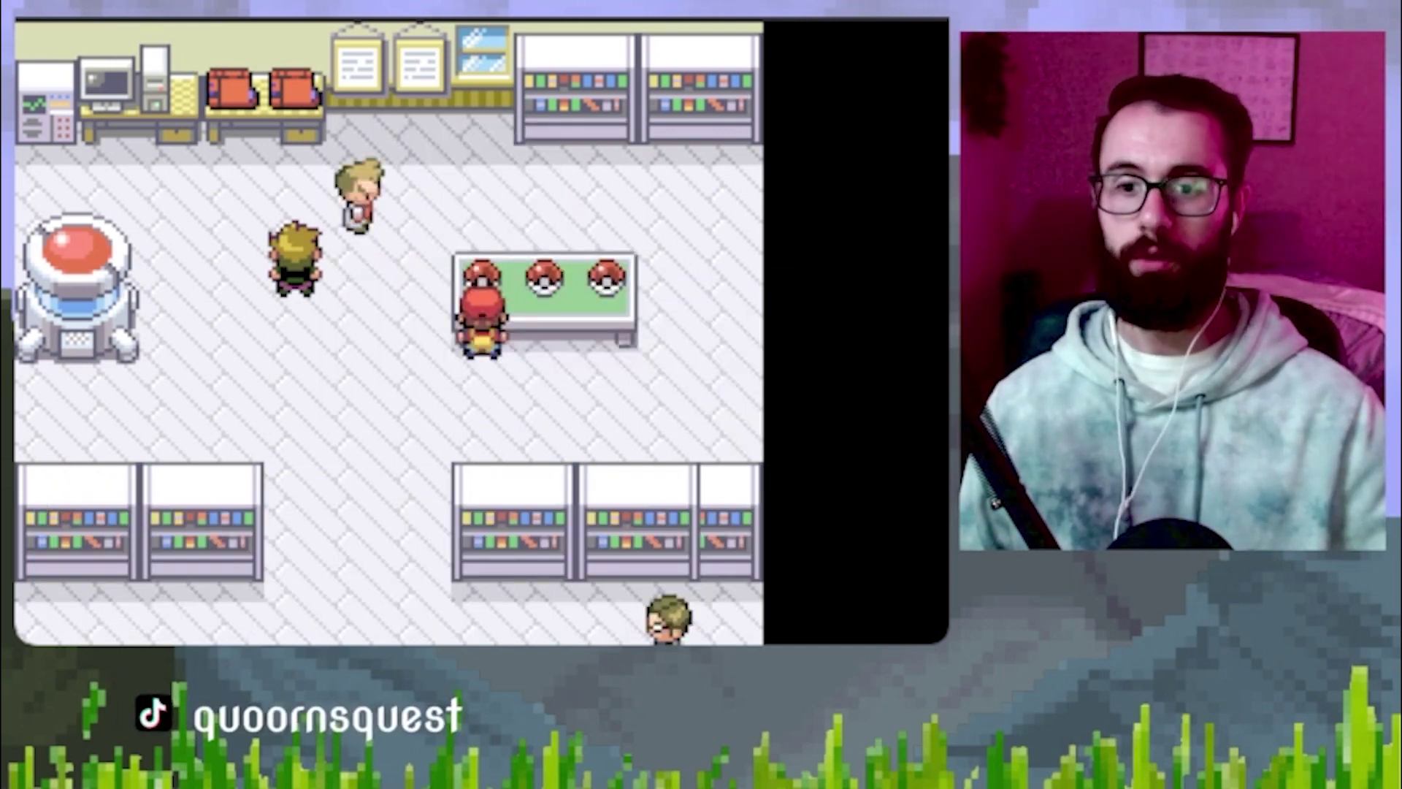
key("Right")
key("z")
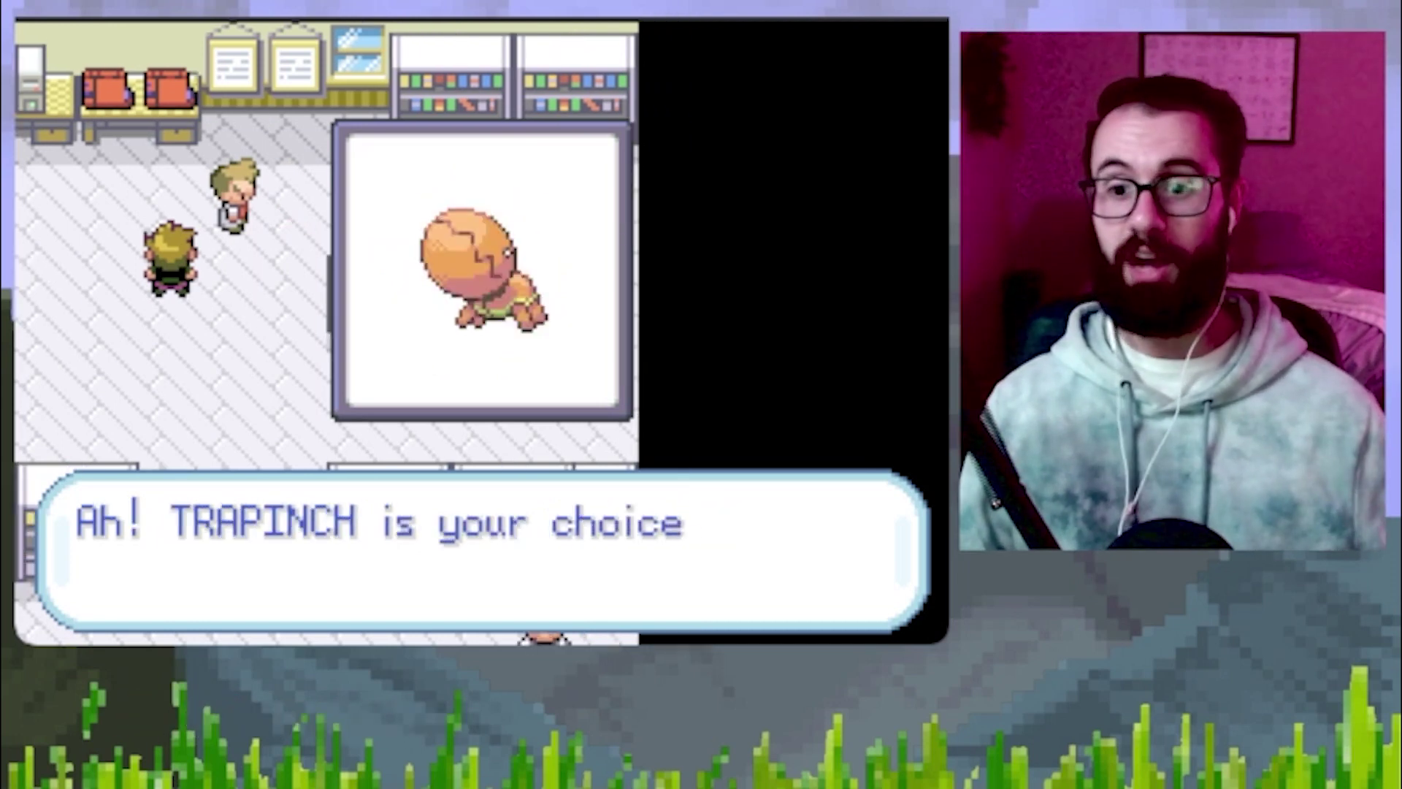
key("x")
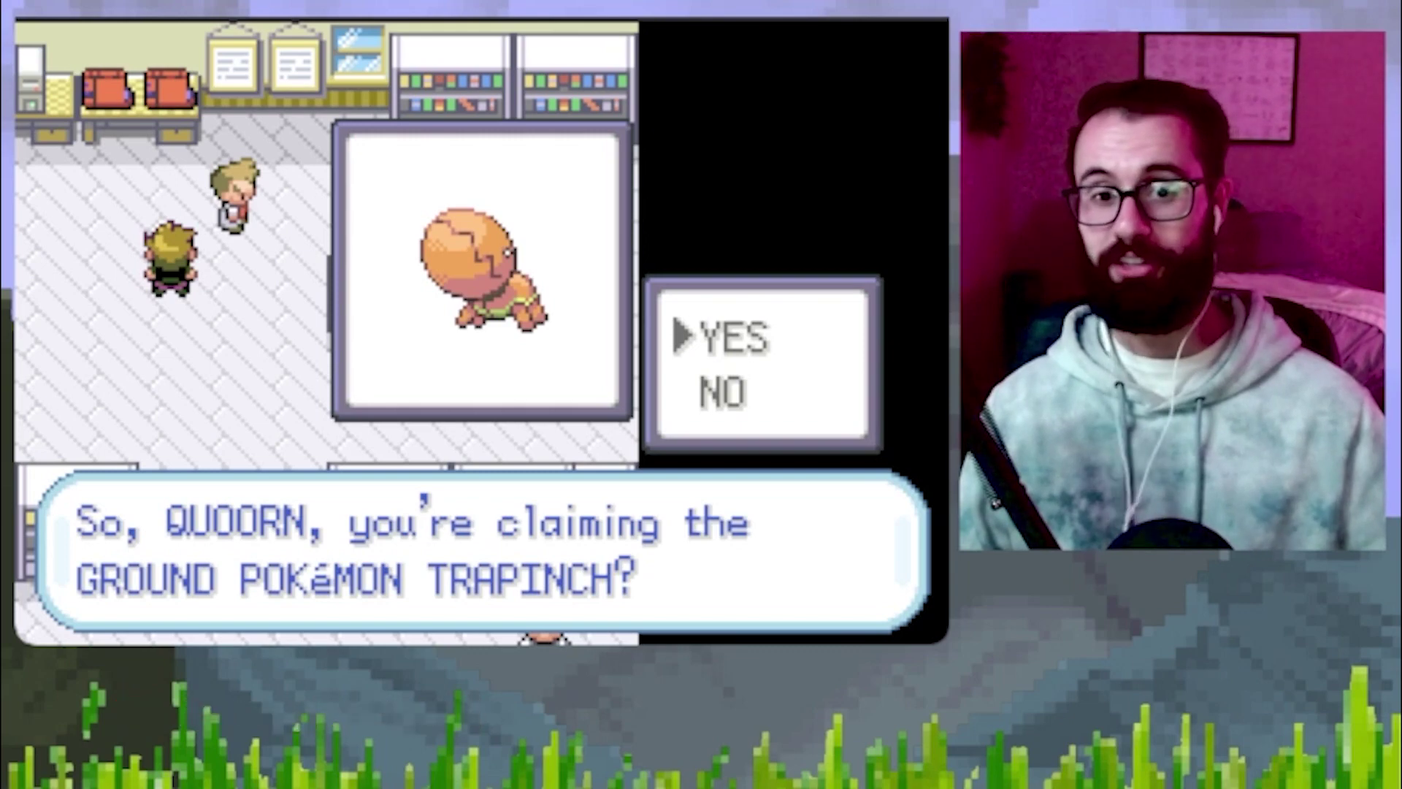
key("x")
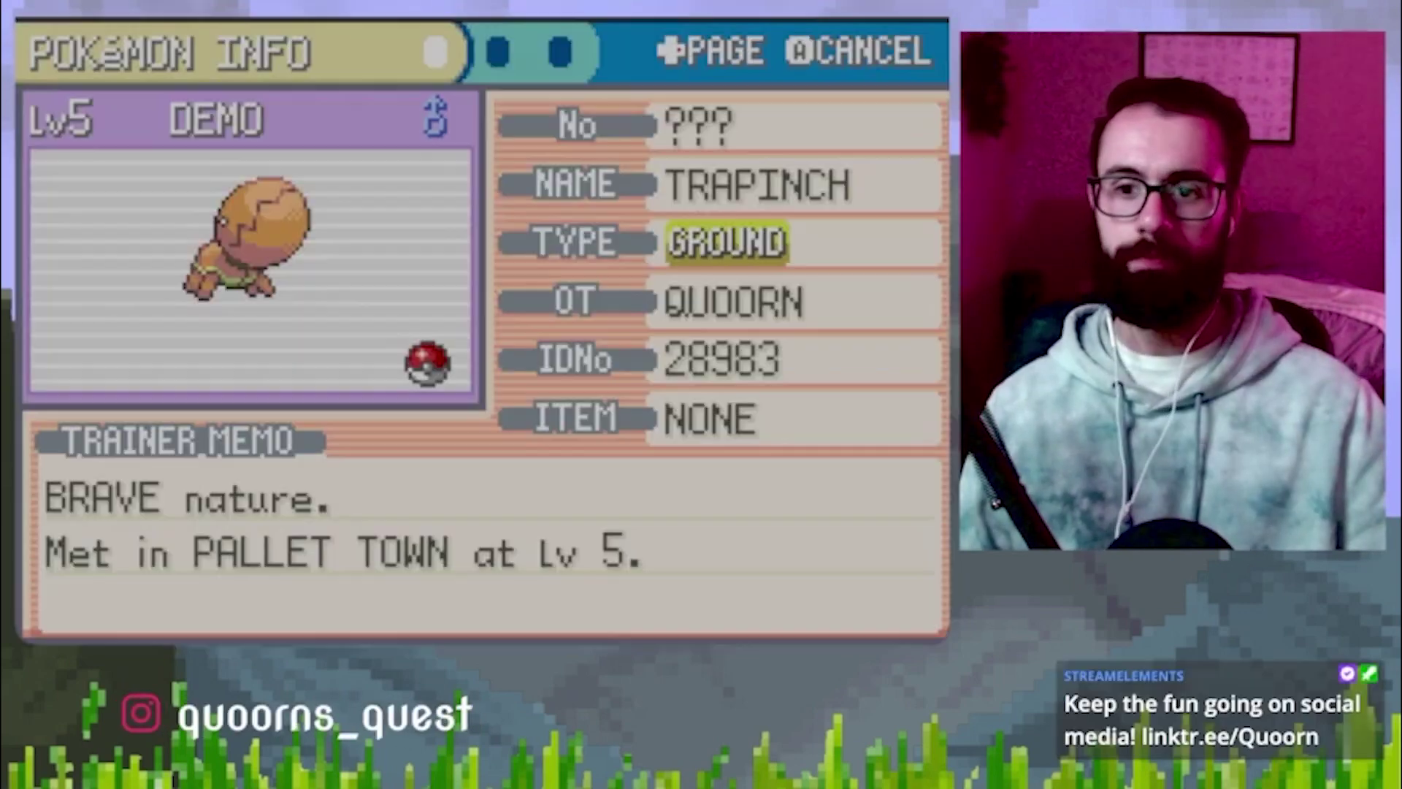
Step: Examine the Trapinch starter's skills and known moves pages, and proceed to the first battle
key("Right")
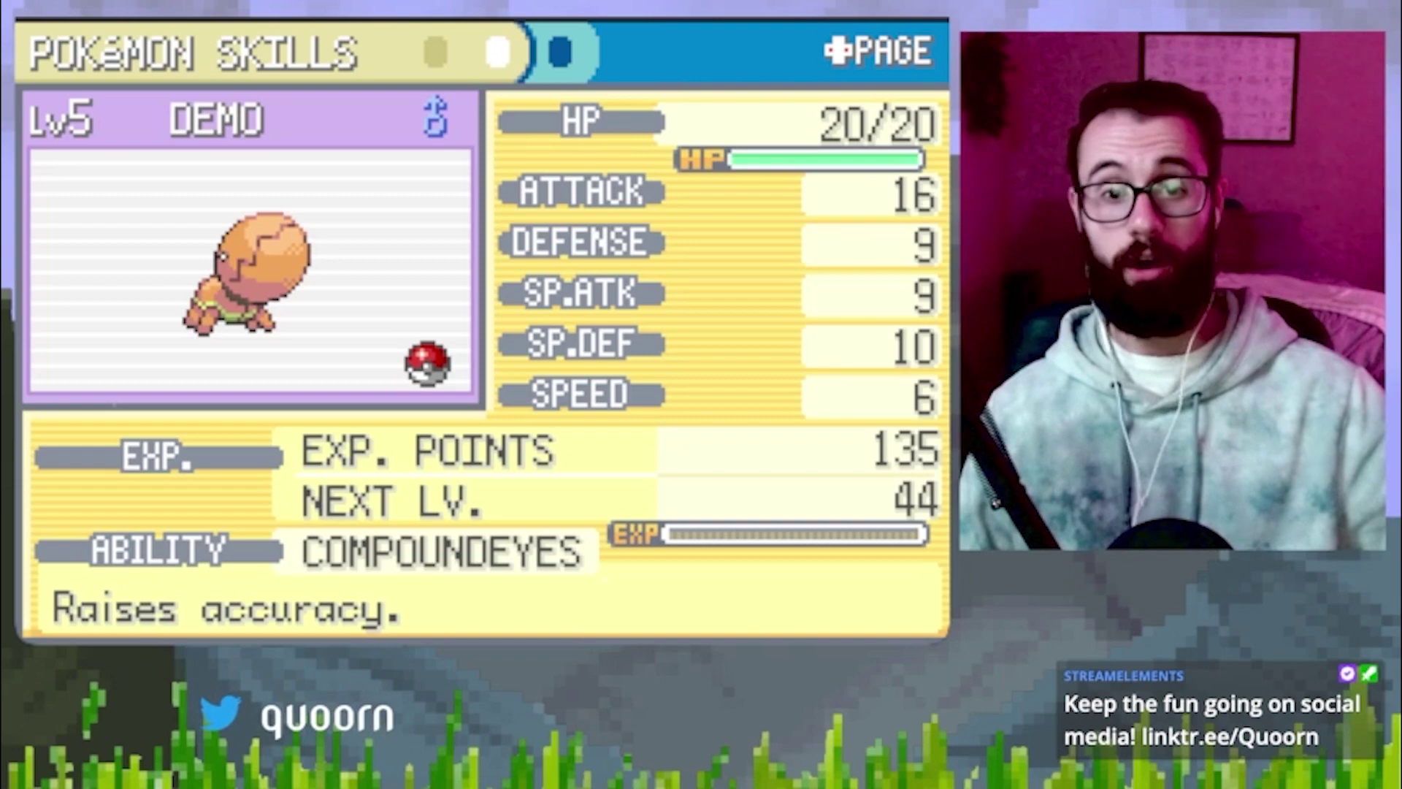
key("Right")
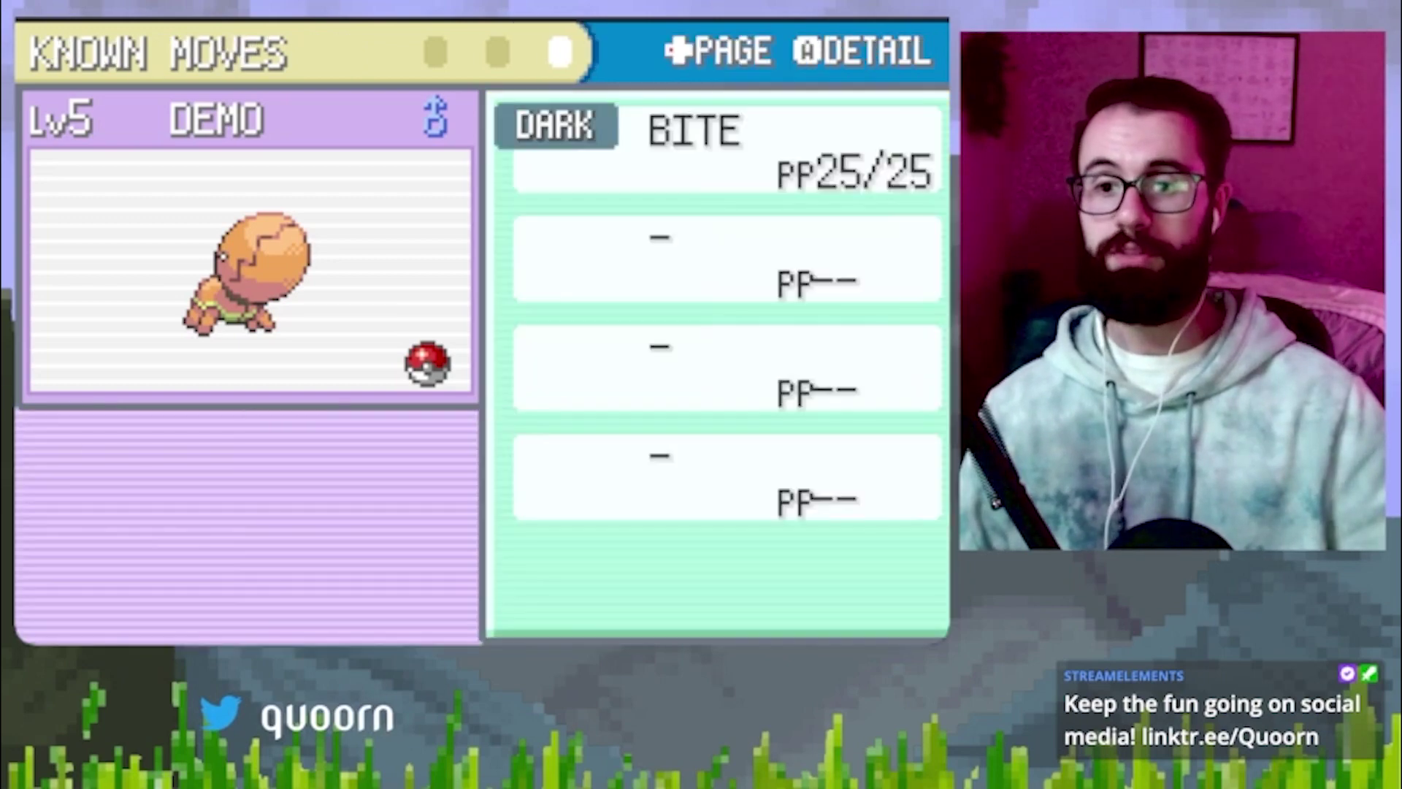
key("x")
key("x")
key("x")
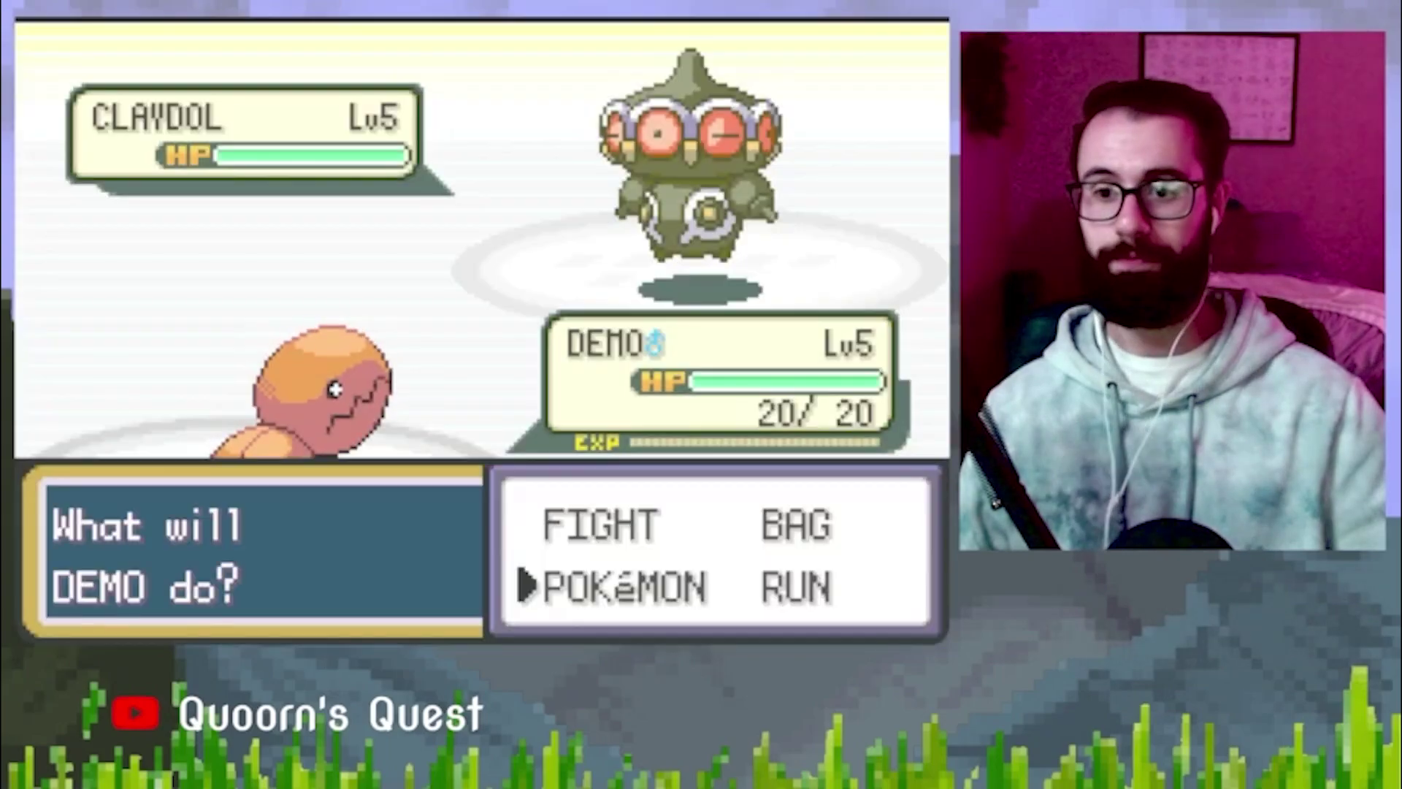